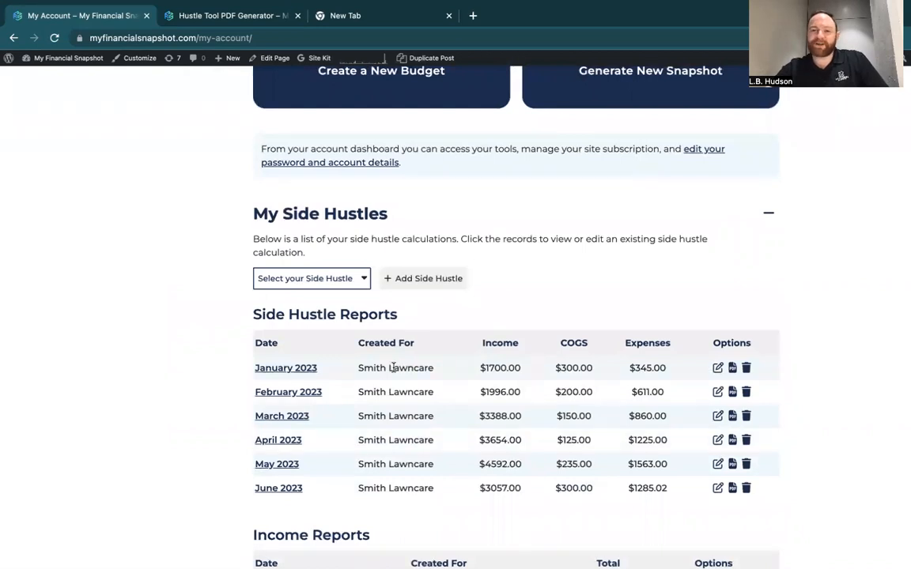
Open the June 2023 Smith Lawncare side hustle report for editing.
{"action": "scroll", "coordinate": [393, 369], "scroll_direction": "down", "scroll_amount": 3}
{"action": "scroll", "coordinate": [393, 369], "scroll_direction": "down", "scroll_amount": 2}
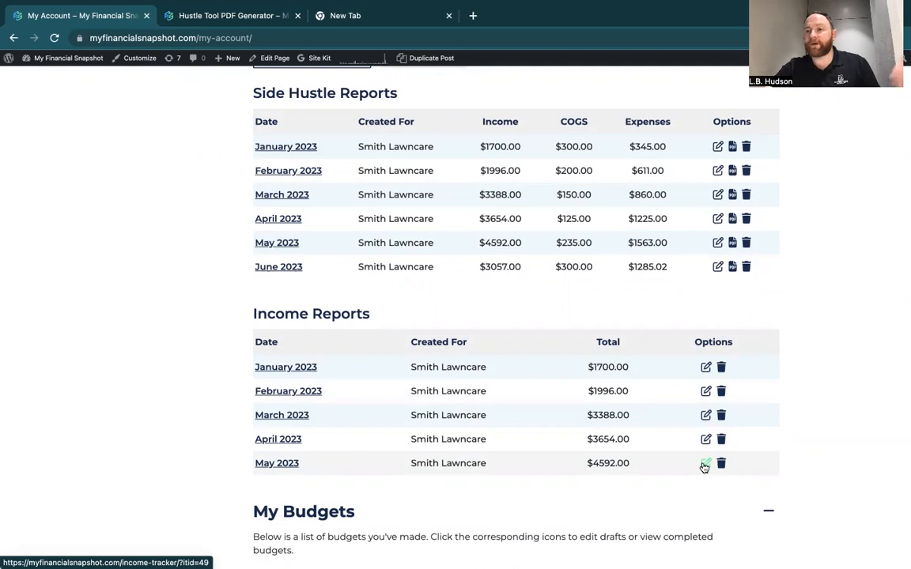
{"action": "scroll", "coordinate": [703, 466], "scroll_direction": "up", "scroll_amount": 1}
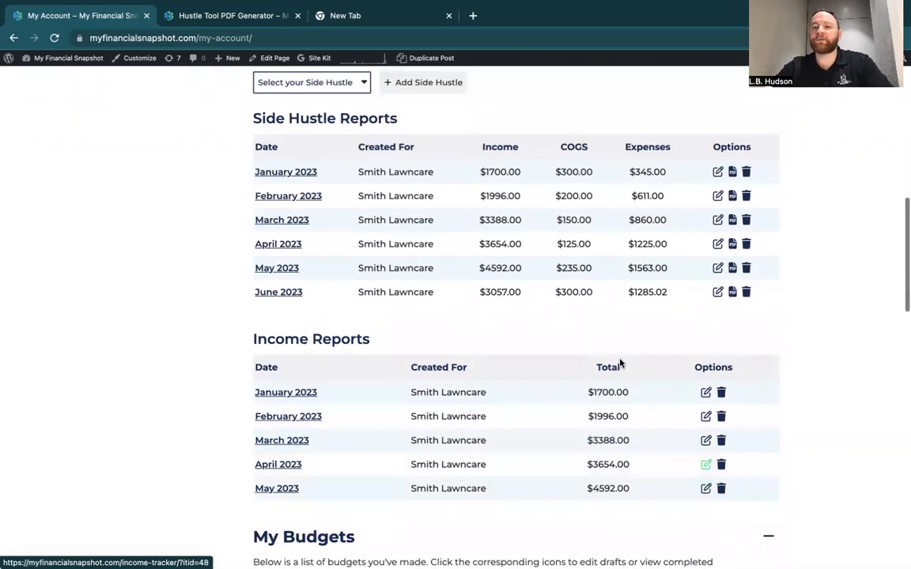
{"action": "scroll", "coordinate": [617, 356], "scroll_direction": "up", "scroll_amount": 2}
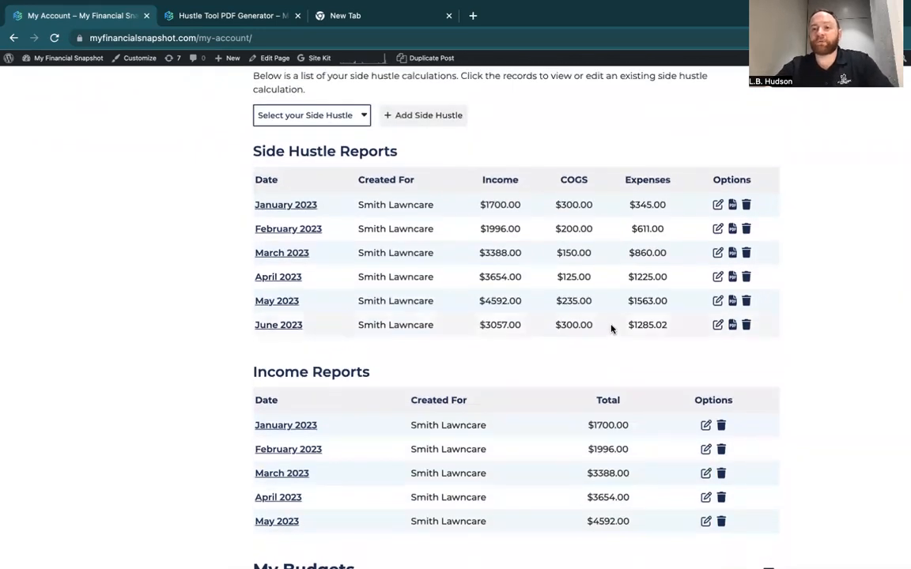
{"action": "scroll", "coordinate": [611, 328], "scroll_direction": "up", "scroll_amount": 1}
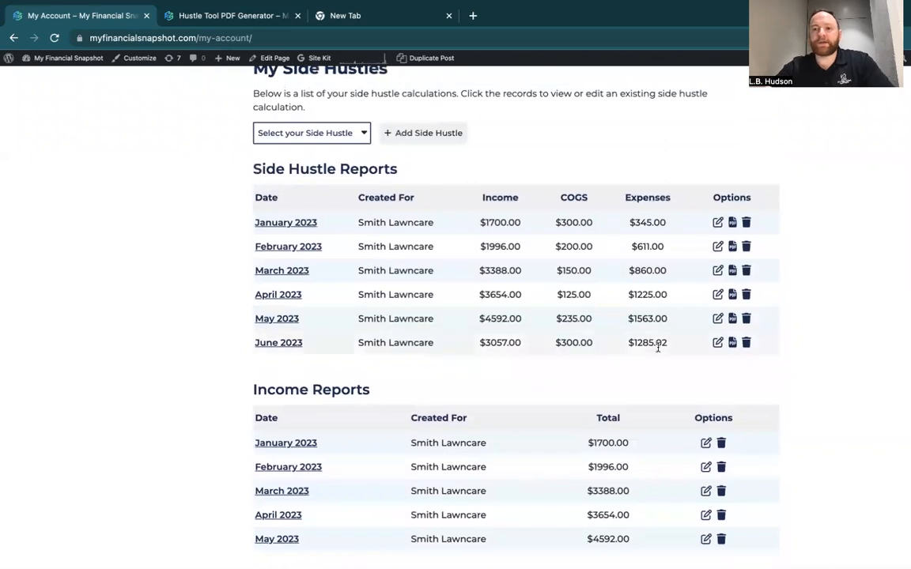
{"action": "left_click", "coordinate": [719, 345]}
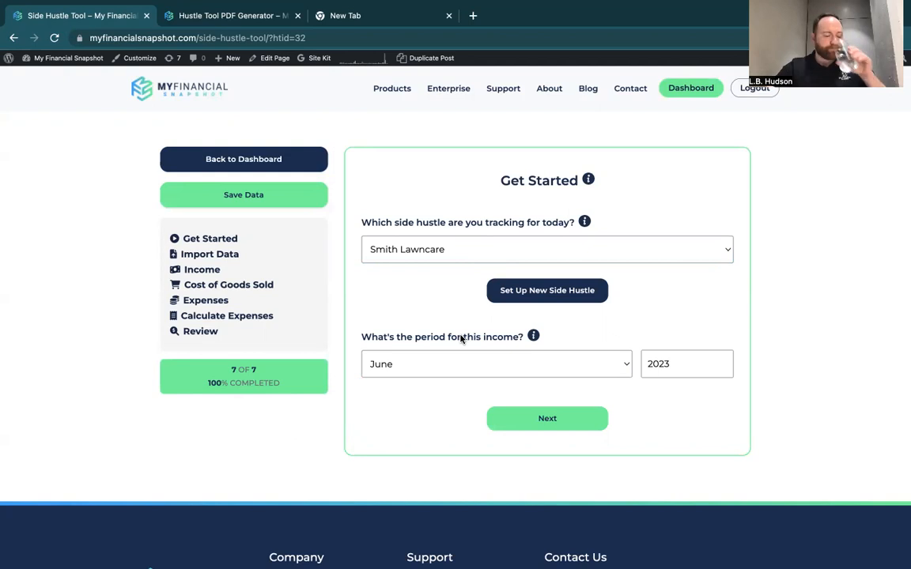
Check the available month, custom and annual options for the report's income period, leaving June selected.
{"action": "left_click", "coordinate": [436, 365]}
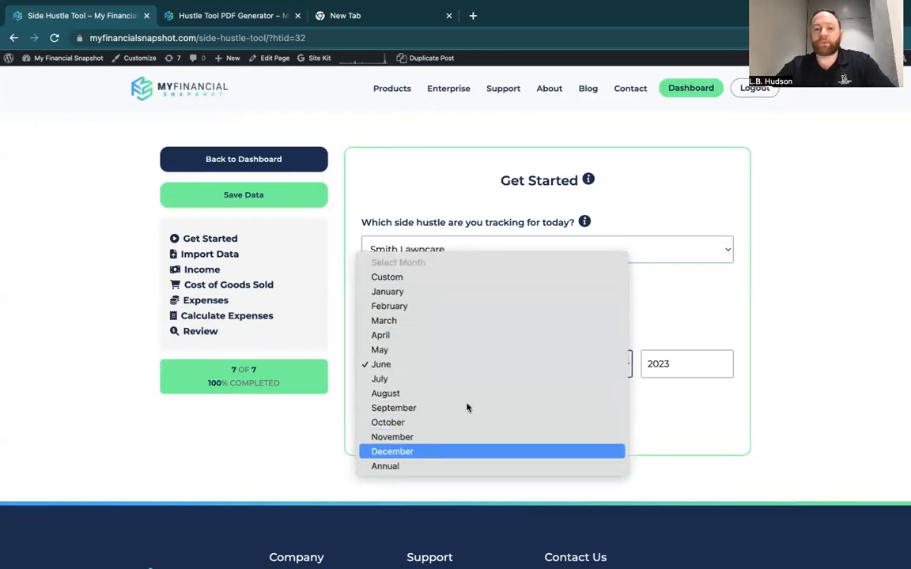
{"action": "left_click", "coordinate": [638, 290]}
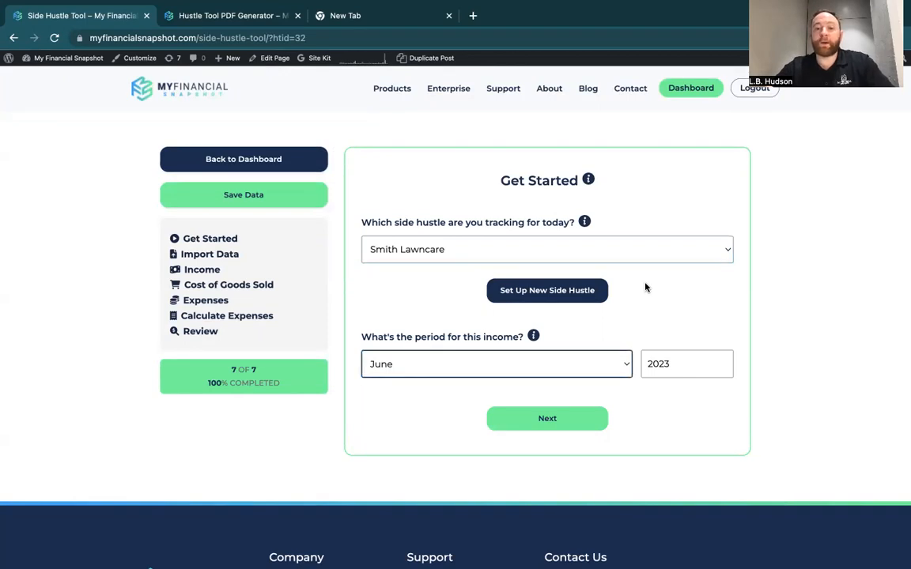
{"action": "left_click", "coordinate": [597, 364]}
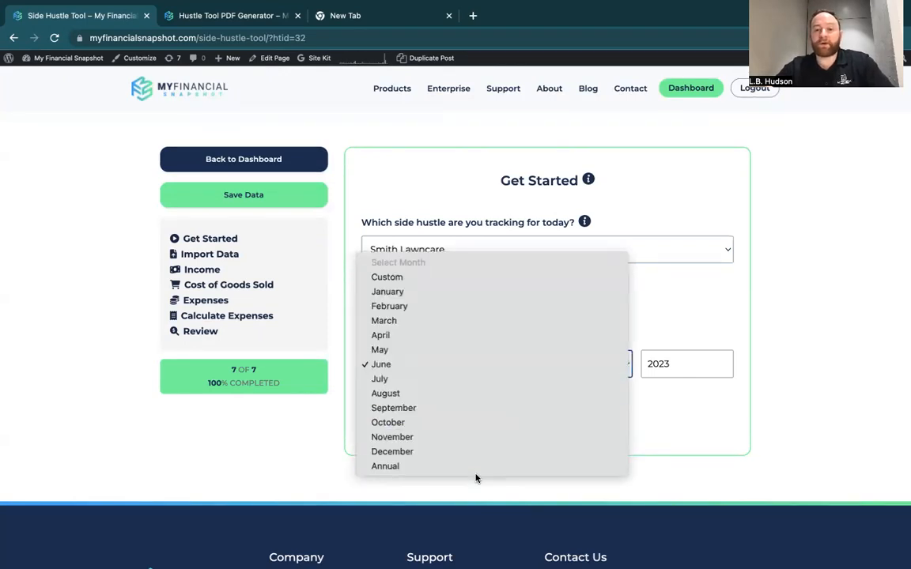
{"action": "left_click", "coordinate": [662, 301]}
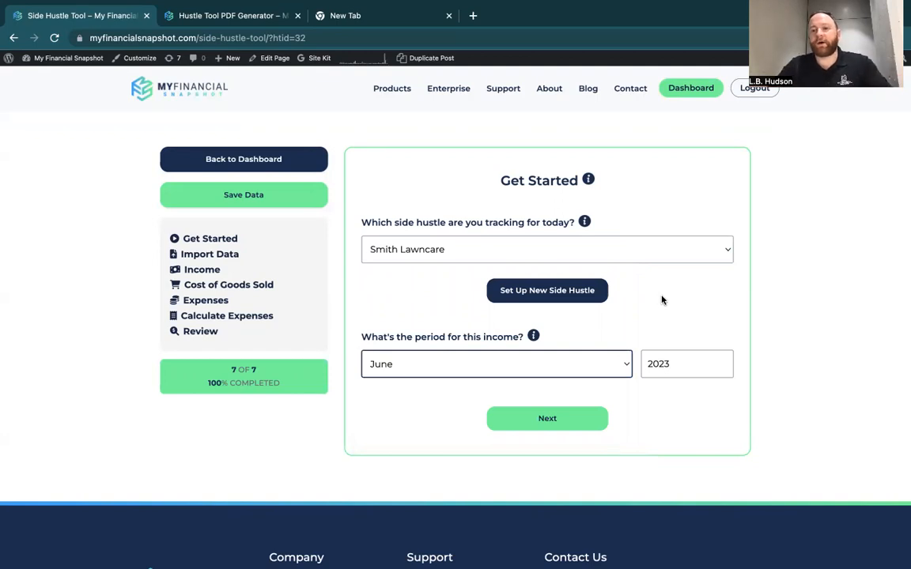
Proceed past the report's Import Data stage without importing anything, to the Income Tracking page.
{"action": "left_click", "coordinate": [558, 420]}
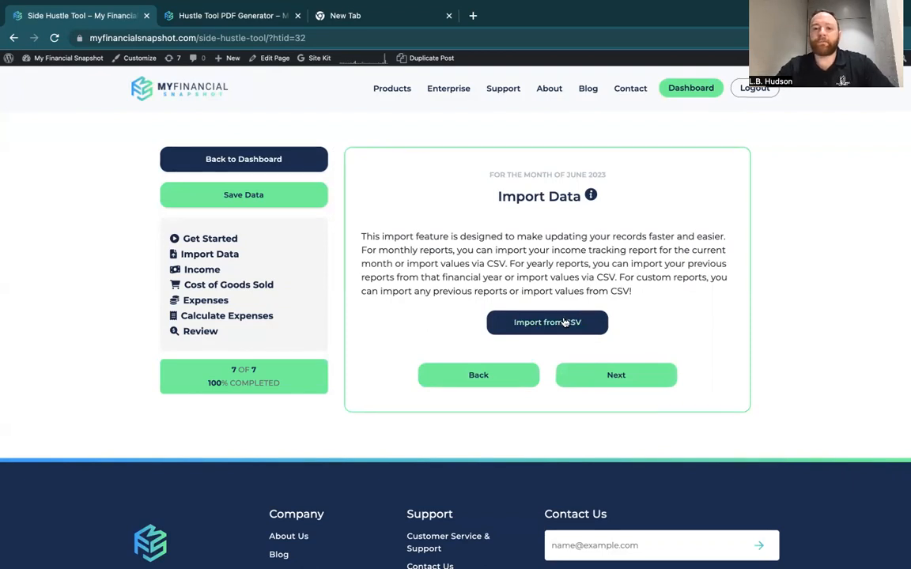
{"action": "left_click", "coordinate": [580, 375]}
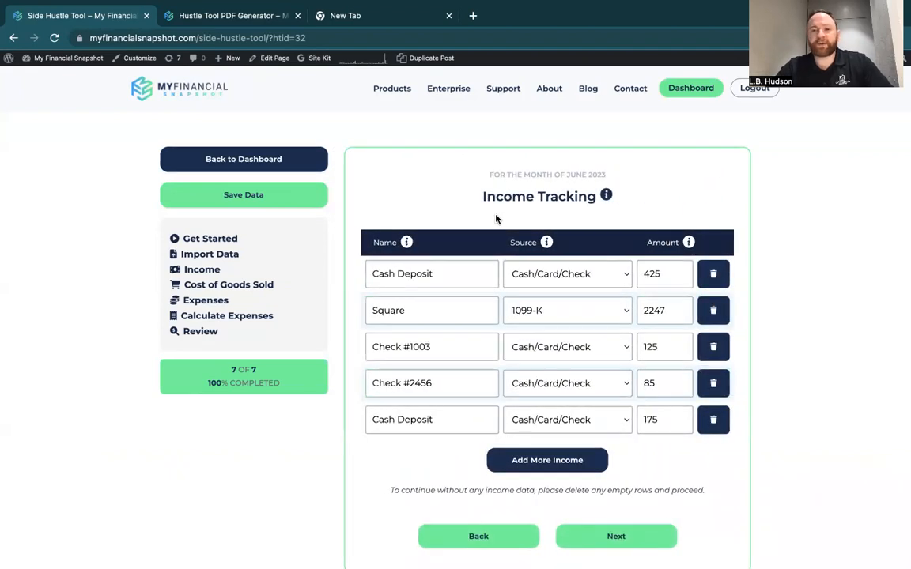
{"action": "scroll", "coordinate": [496, 219], "scroll_direction": "down", "scroll_amount": 1}
{"action": "scroll", "coordinate": [496, 219], "scroll_direction": "up", "scroll_amount": 1}
Review the names and amounts of the June income entries and the source options available for the Square entry.
{"action": "left_click", "coordinate": [446, 270]}
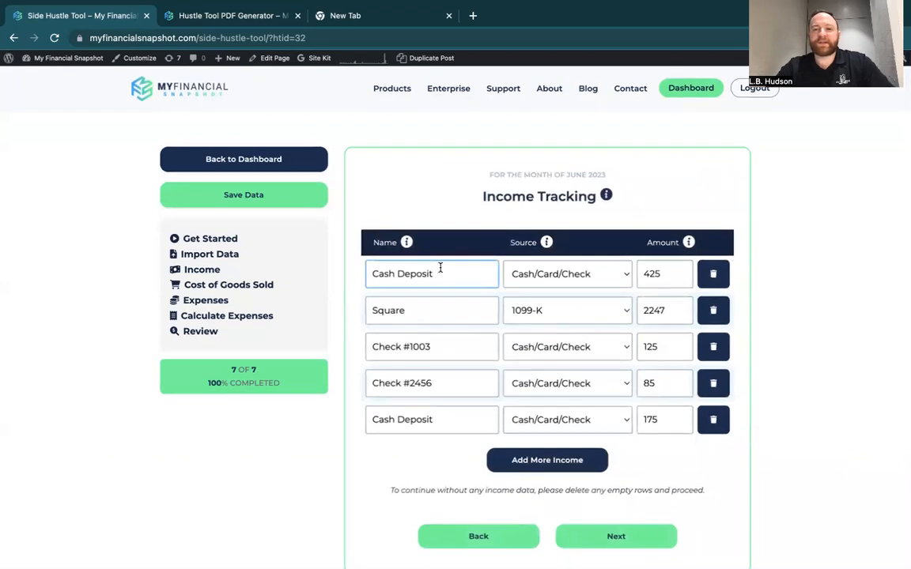
{"action": "left_click", "coordinate": [416, 420]}
{"action": "left_click", "coordinate": [444, 310]}
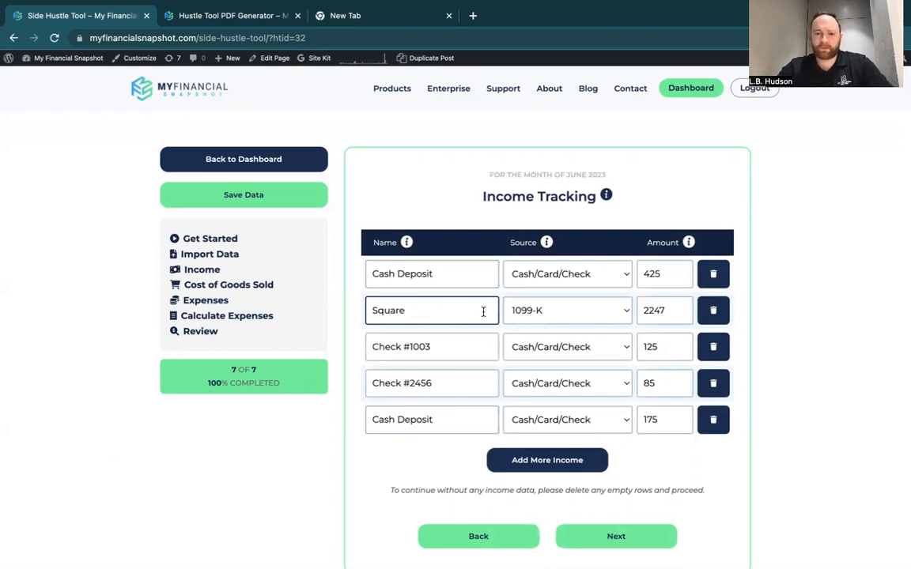
{"action": "left_click", "coordinate": [654, 311]}
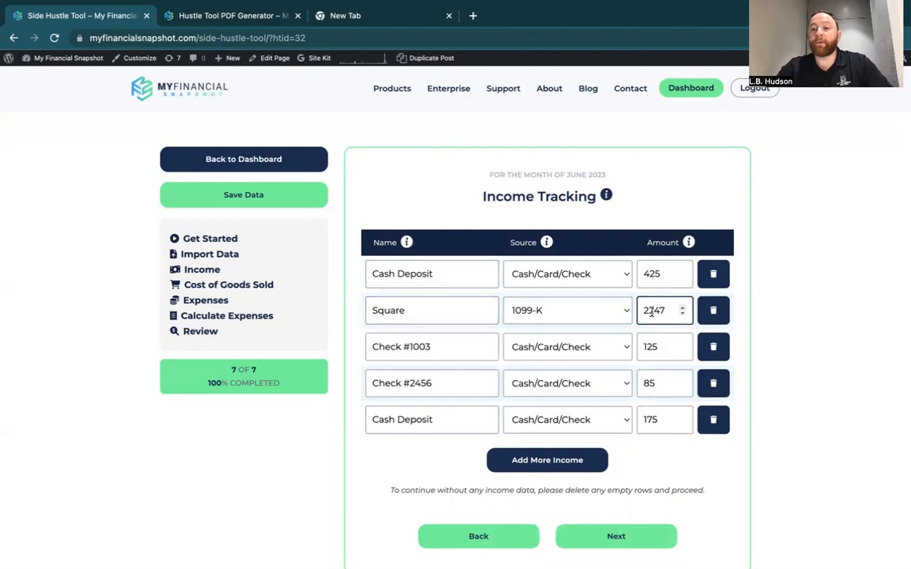
{"action": "left_click", "coordinate": [455, 348]}
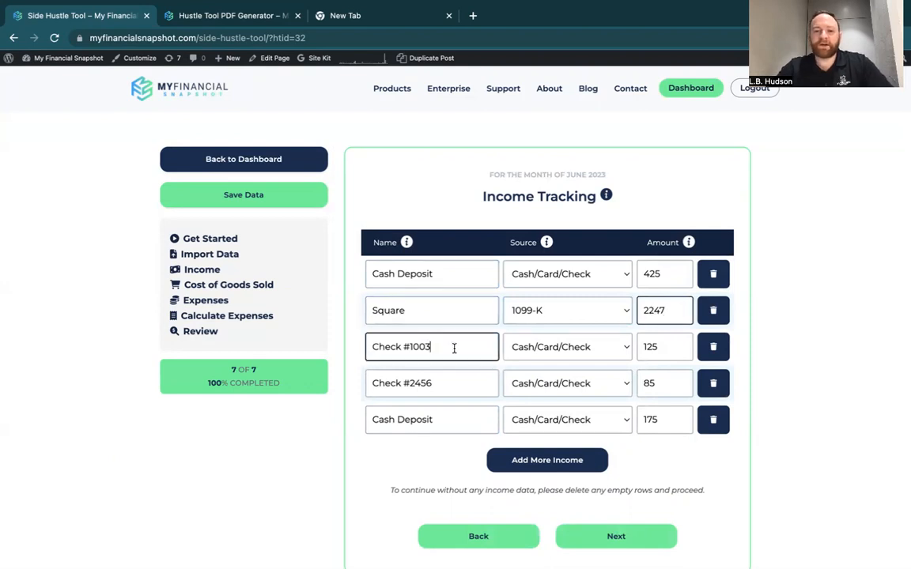
{"action": "left_click", "coordinate": [447, 389]}
{"action": "left_click", "coordinate": [440, 346]}
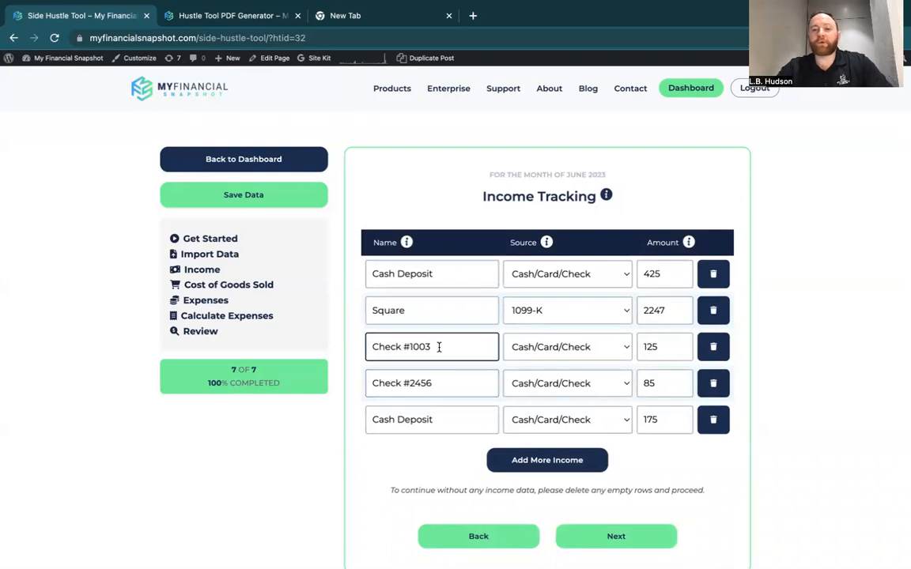
{"action": "left_click", "coordinate": [659, 350]}
{"action": "left_click", "coordinate": [661, 383]}
{"action": "left_click", "coordinate": [662, 420]}
{"action": "left_click", "coordinate": [614, 310]}
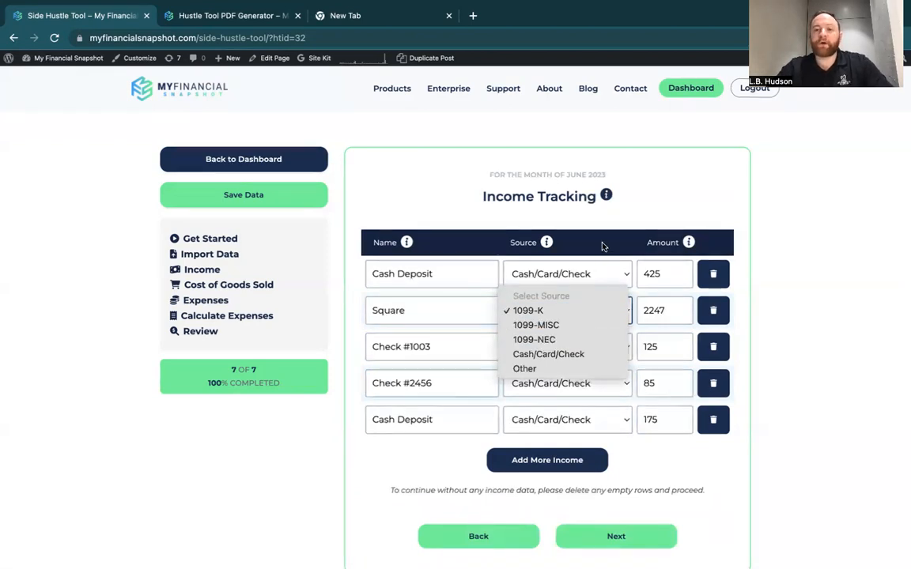
{"action": "left_click", "coordinate": [574, 165]}
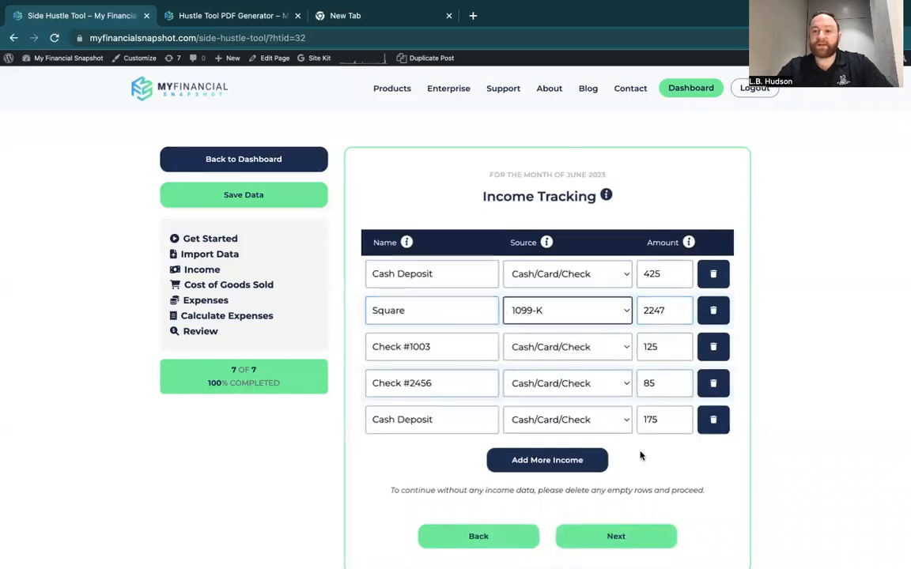
Review the beginning and ending inventory fields and field explanations under Cost of Goods Sold, and continue to the expense categories.
{"action": "scroll", "coordinate": [633, 466], "scroll_direction": "down", "scroll_amount": 1}
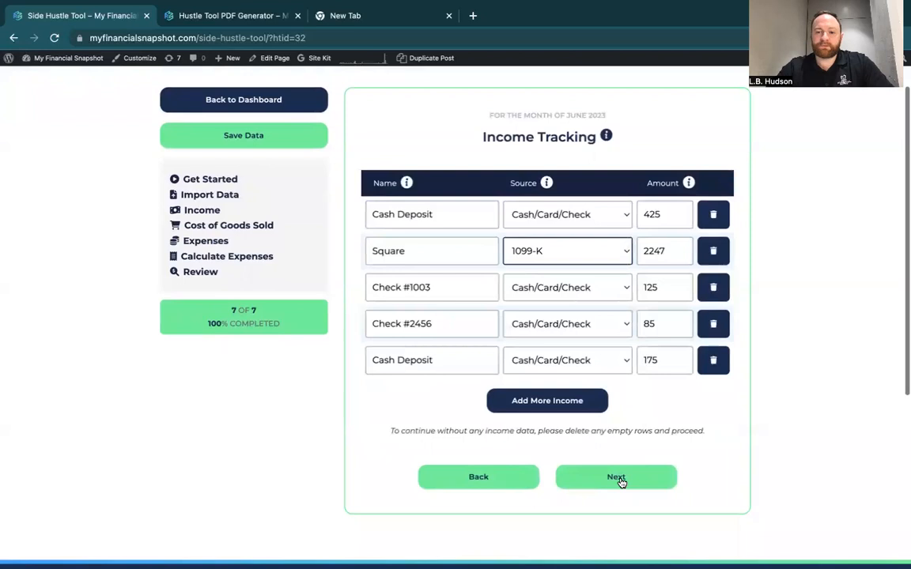
{"action": "left_click", "coordinate": [620, 482]}
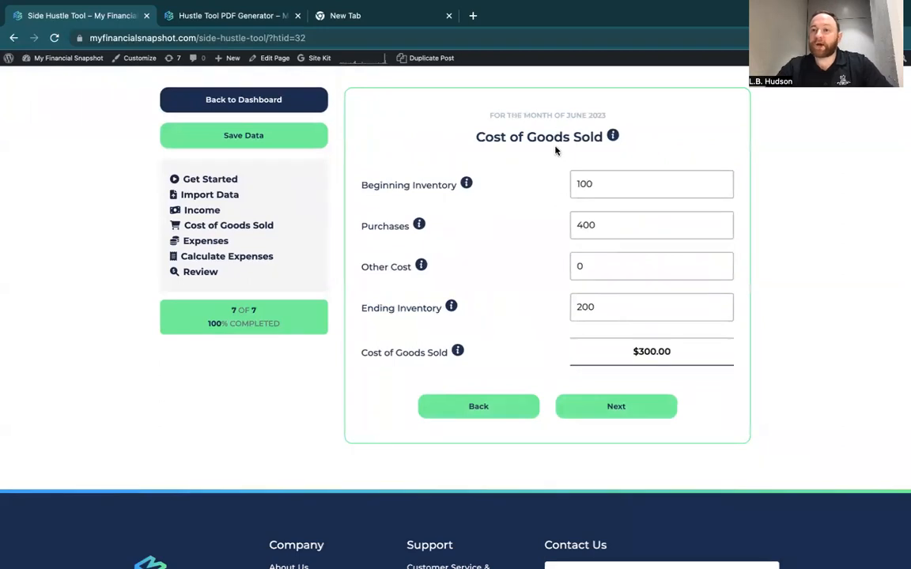
{"action": "left_click", "coordinate": [576, 179]}
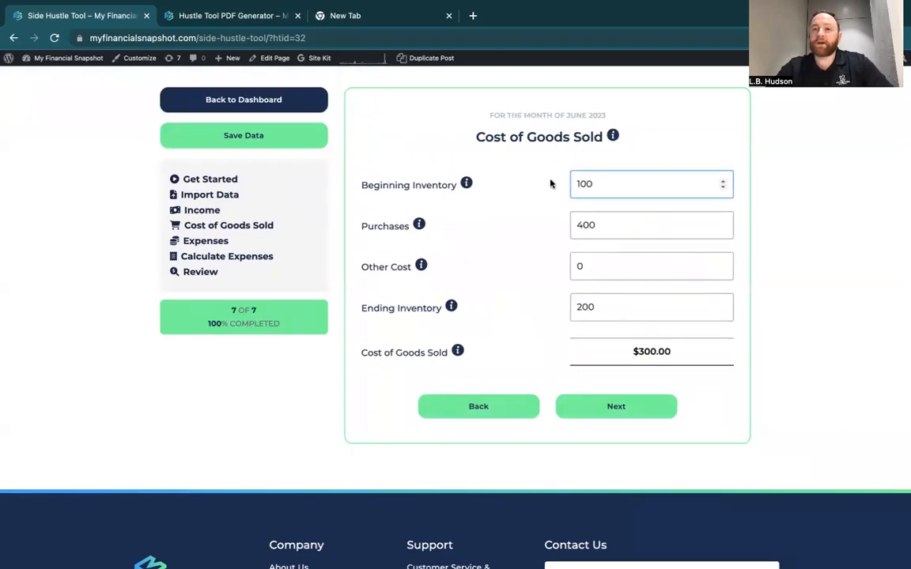
{"action": "left_click", "coordinate": [557, 199]}
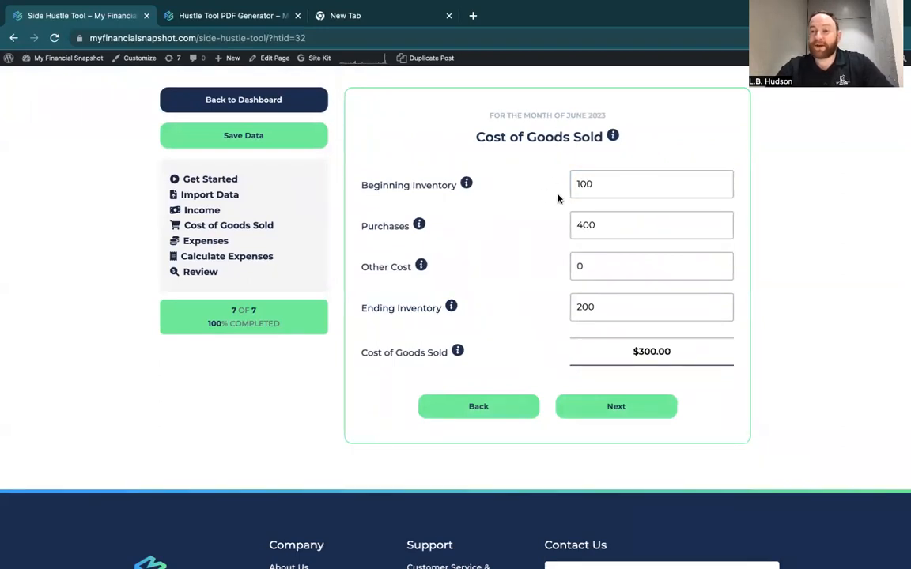
{"action": "left_click", "coordinate": [611, 183]}
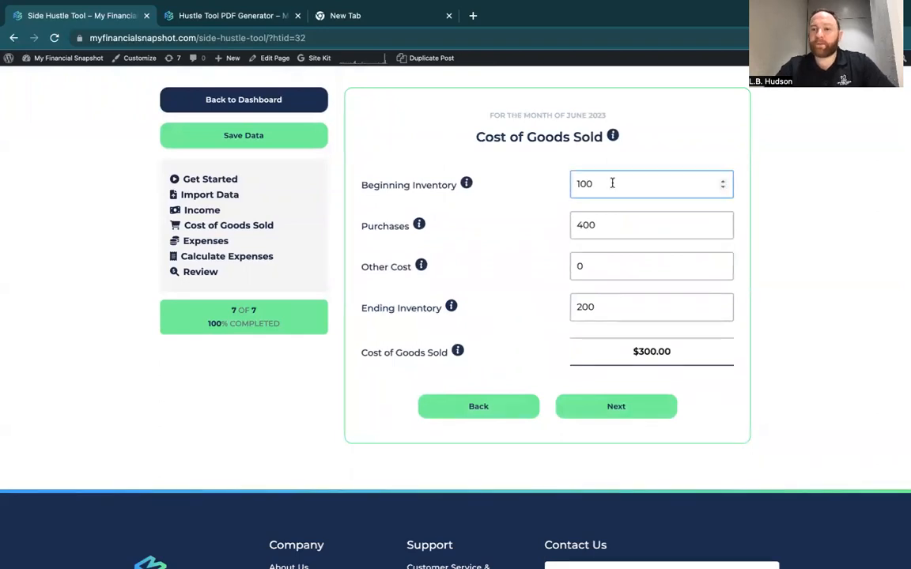
{"action": "left_click", "coordinate": [598, 300]}
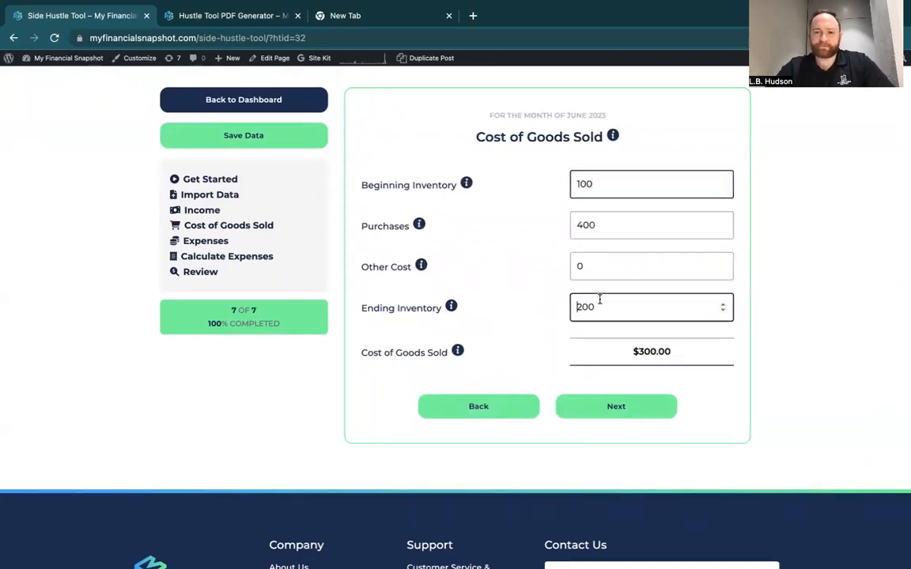
{"action": "mouse_move", "coordinate": [466, 183]}
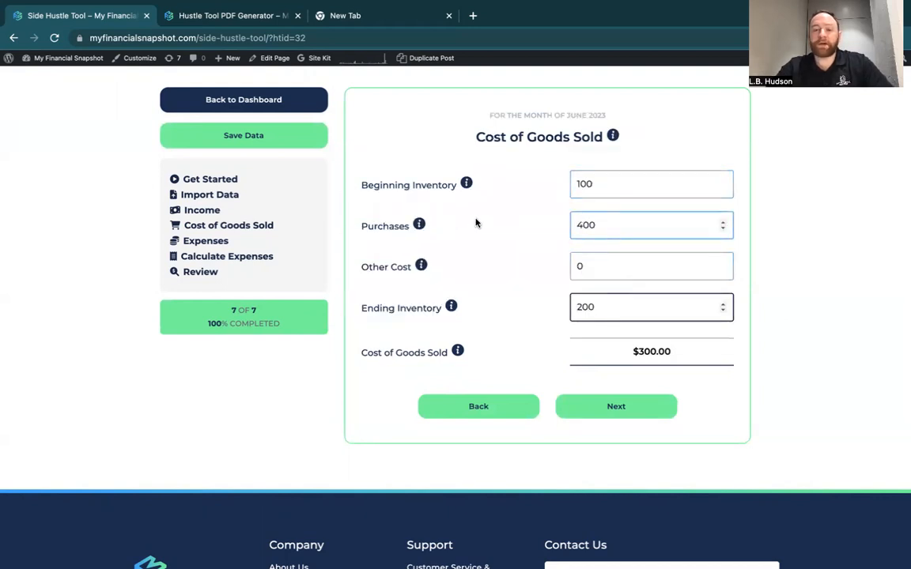
{"action": "mouse_move", "coordinate": [421, 266]}
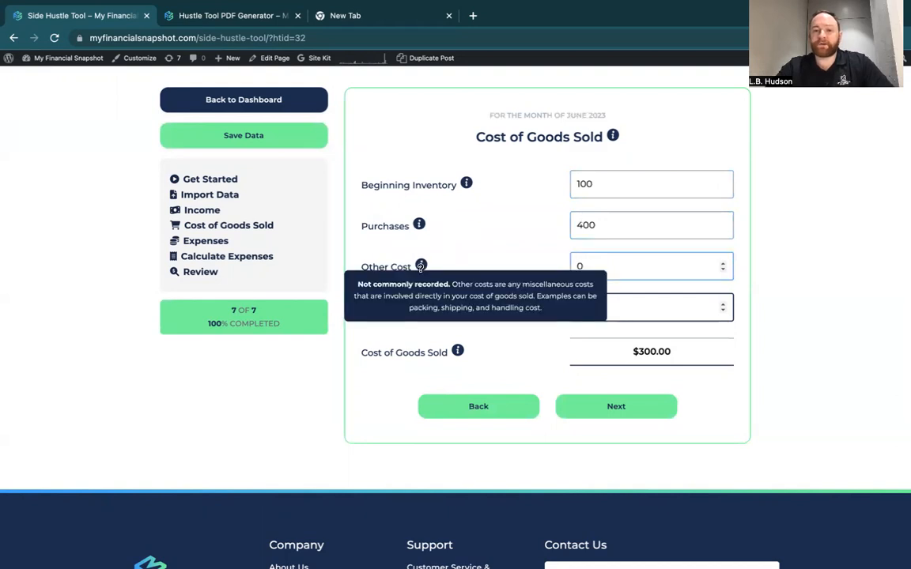
{"action": "left_click", "coordinate": [620, 408]}
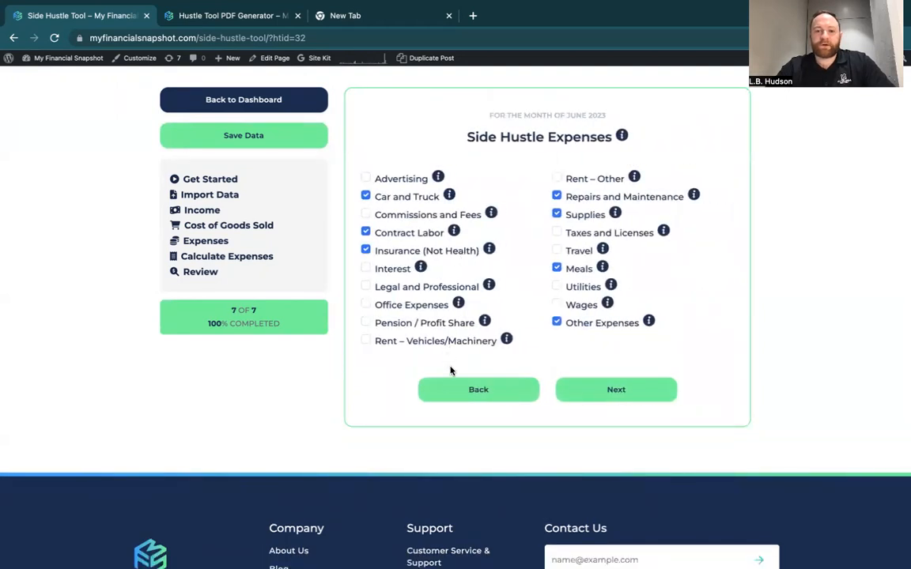
Go back to Cost of Goods Sold to recheck the beginning and ending inventory, and return to the expense categories.
{"action": "left_click", "coordinate": [457, 388]}
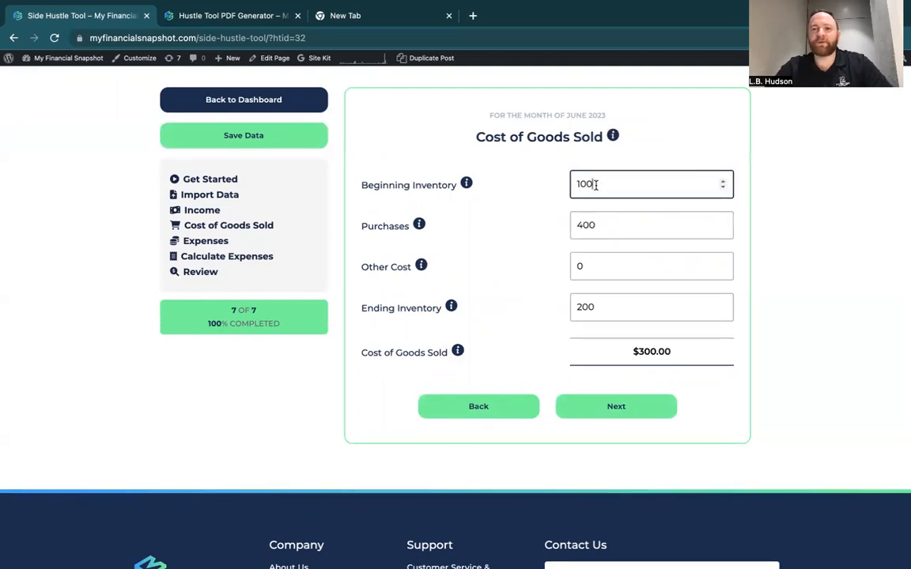
{"action": "left_click", "coordinate": [614, 318]}
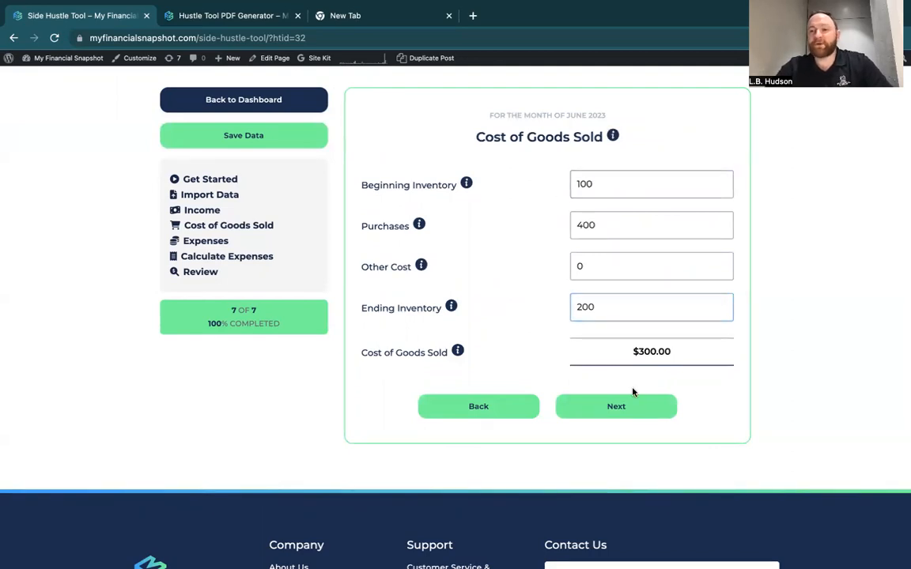
{"action": "left_click", "coordinate": [618, 405]}
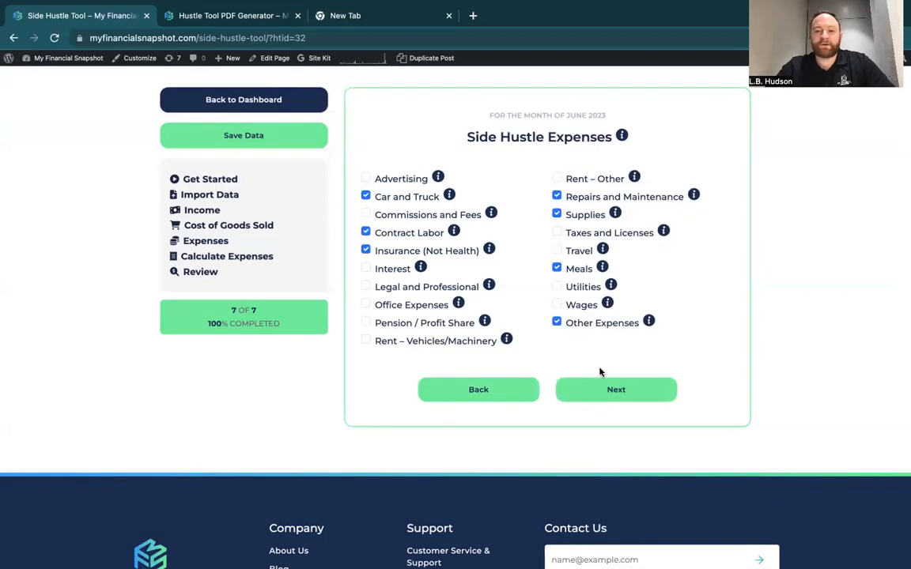
View the itemized expense records and the income entries, and return to the Side Hustle Expenses category selection.
{"action": "left_click", "coordinate": [599, 389]}
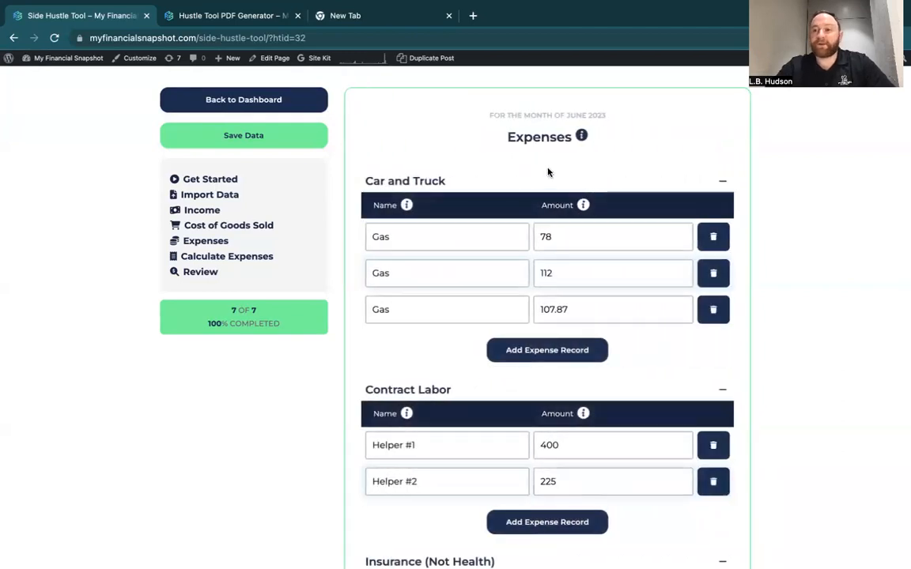
{"action": "left_click", "coordinate": [213, 242]}
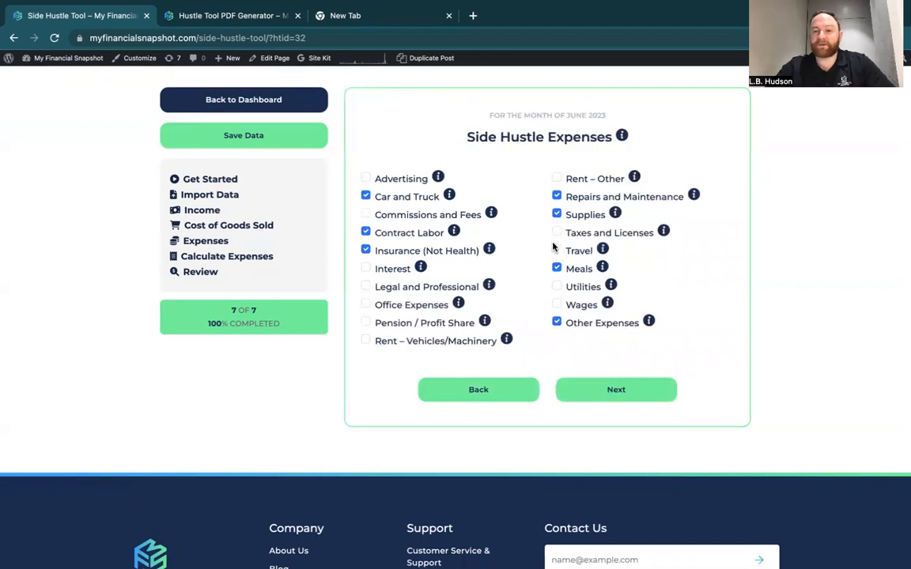
{"action": "left_click", "coordinate": [603, 388]}
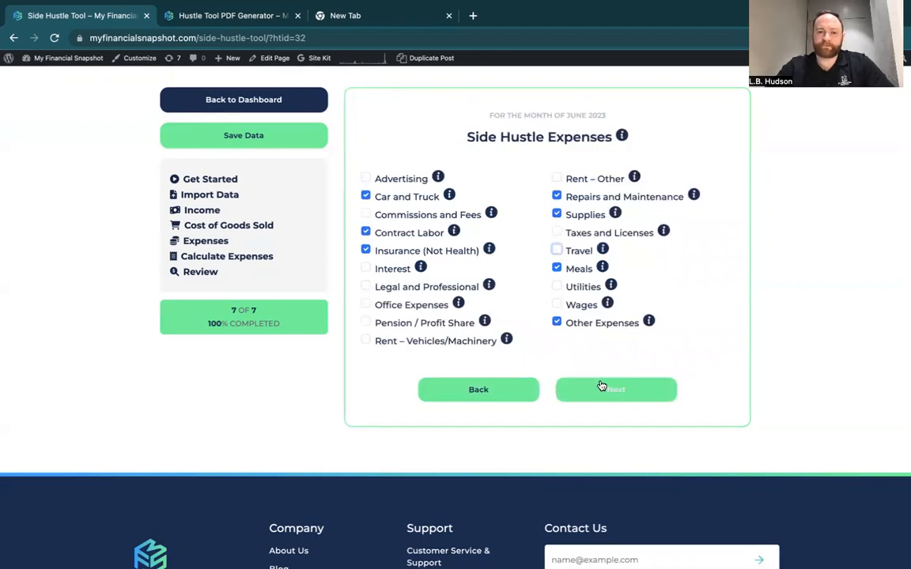
{"action": "left_click", "coordinate": [212, 211]}
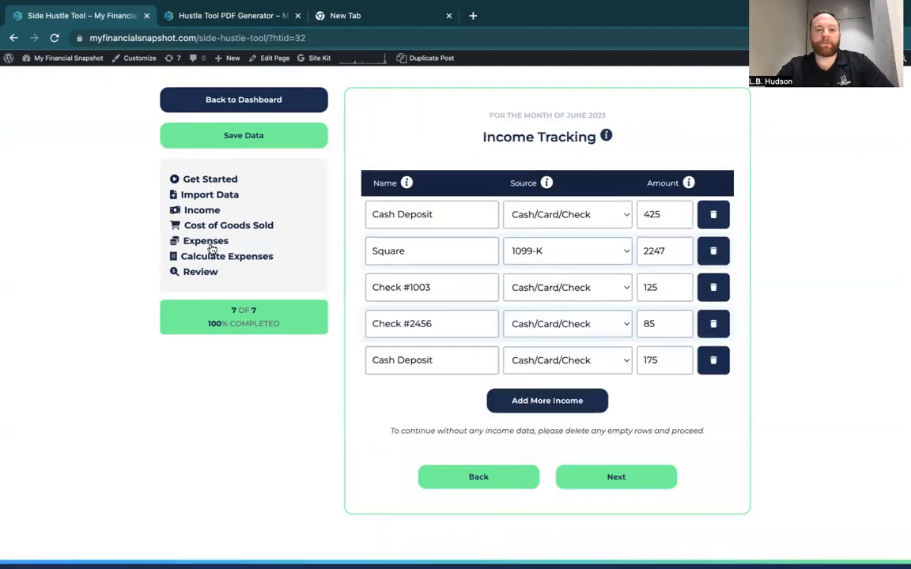
{"action": "left_click", "coordinate": [207, 241]}
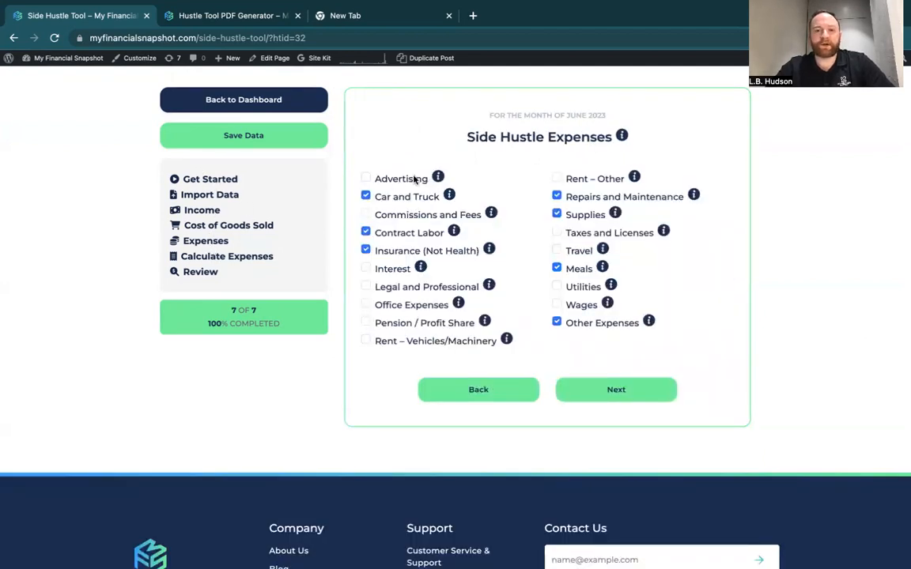
Open the itemized expenses and review the records under Car and Truck, Contract Labor and Insurance (Not Health).
{"action": "left_click", "coordinate": [222, 259]}
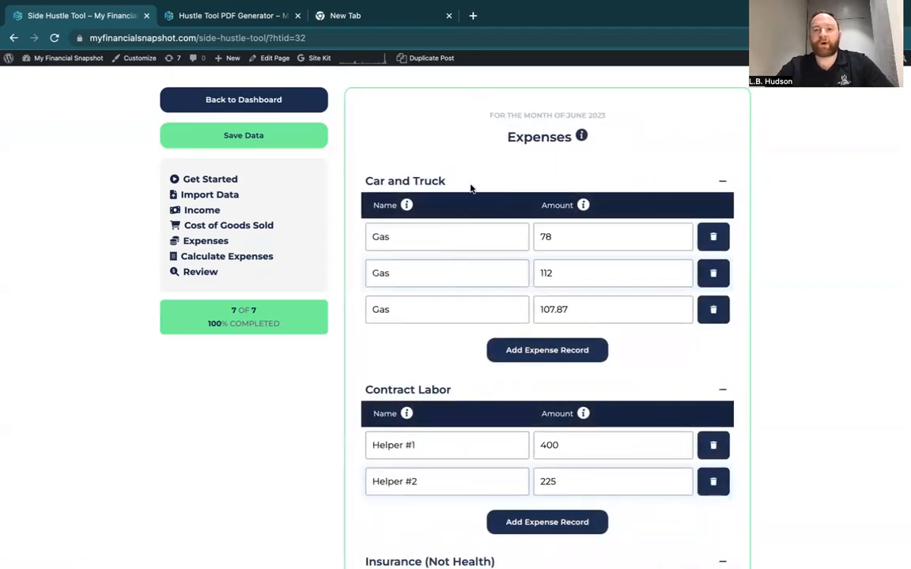
{"action": "left_click", "coordinate": [455, 234]}
{"action": "scroll", "coordinate": [338, 252], "scroll_direction": "down", "scroll_amount": 2}
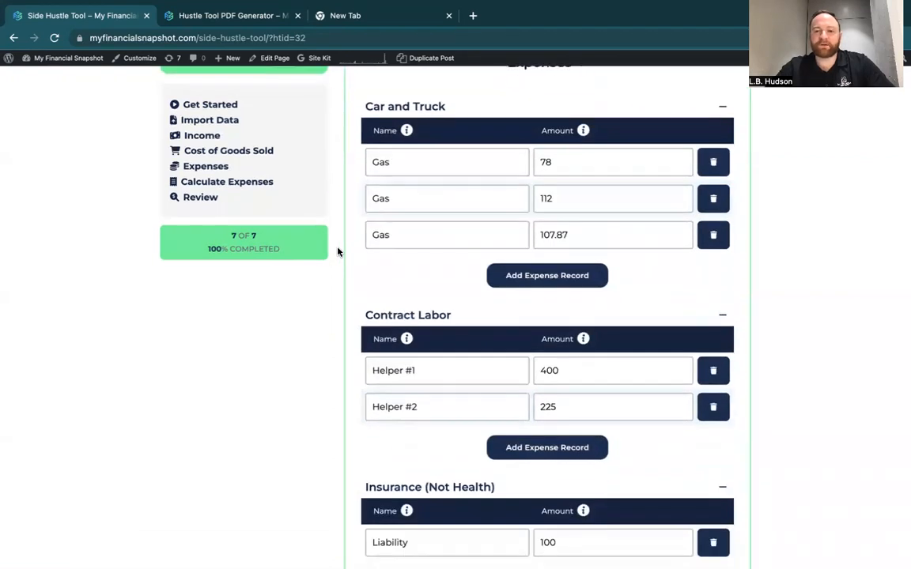
{"action": "left_click", "coordinate": [422, 368]}
{"action": "left_click", "coordinate": [574, 366]}
{"action": "scroll", "coordinate": [574, 366], "scroll_direction": "down", "scroll_amount": 5}
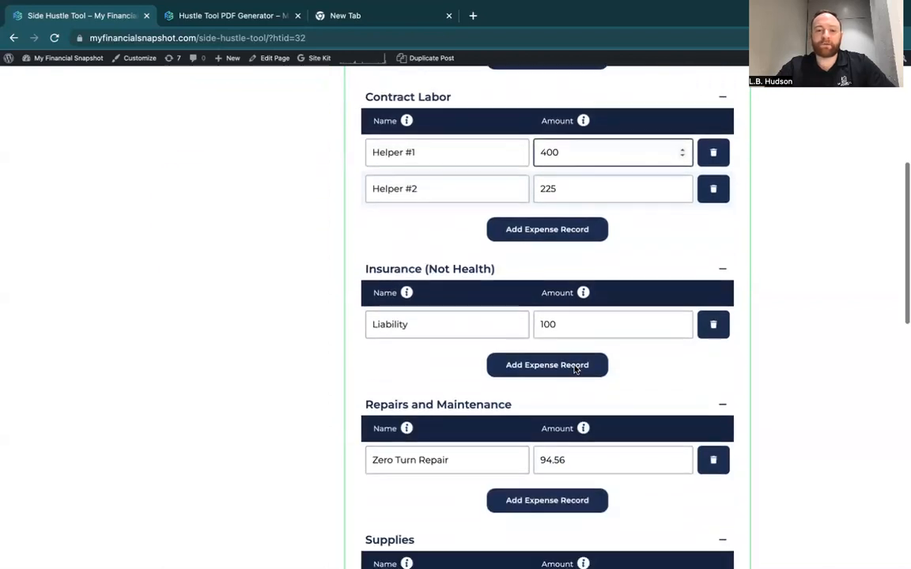
{"action": "left_click", "coordinate": [425, 323]}
{"action": "scroll", "coordinate": [417, 391], "scroll_direction": "down", "scroll_amount": 2}
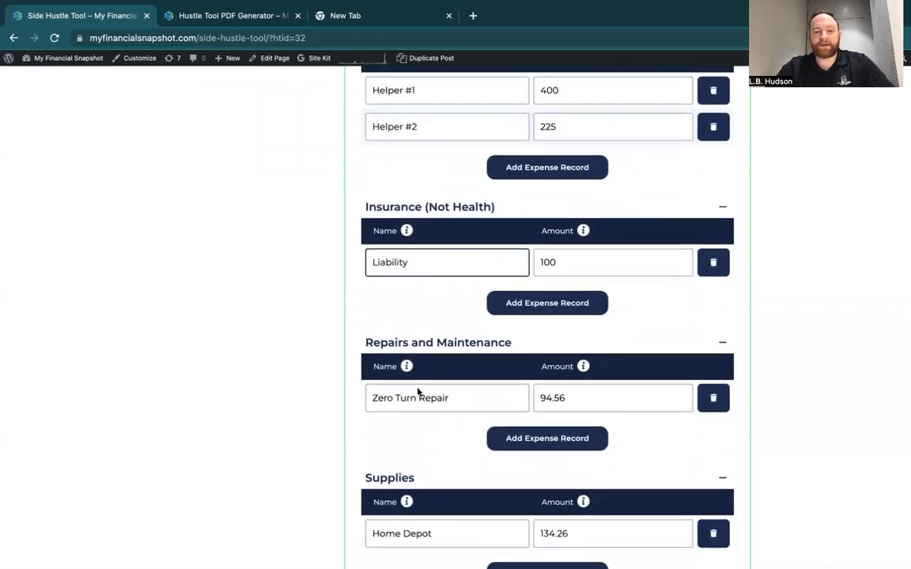
Review the expense records under Repairs and Maintenance, Supplies, Meals and Other Expenses.
{"action": "left_click", "coordinate": [449, 387]}
{"action": "scroll", "coordinate": [449, 389], "scroll_direction": "down", "scroll_amount": 3}
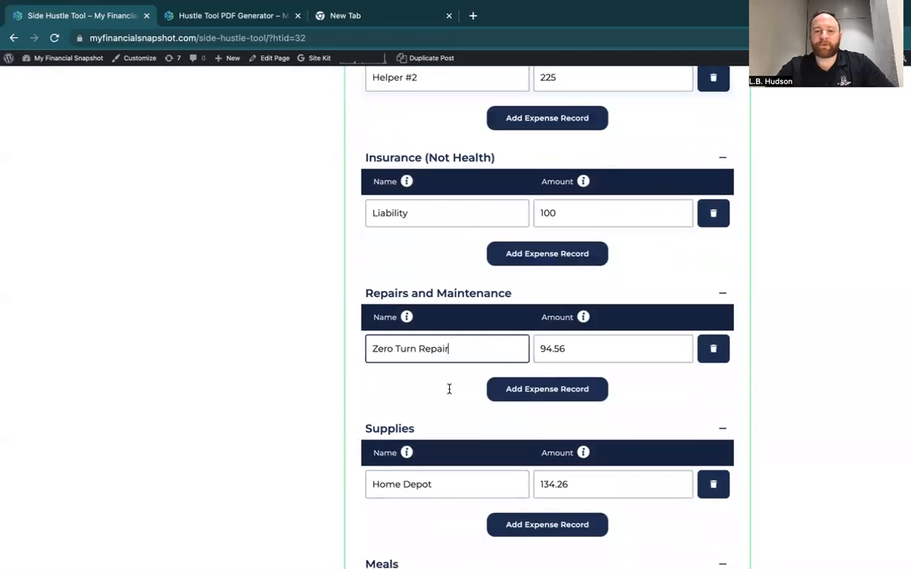
{"action": "left_click", "coordinate": [439, 415]}
{"action": "scroll", "coordinate": [440, 415], "scroll_direction": "down", "scroll_amount": 1}
{"action": "scroll", "coordinate": [440, 415], "scroll_direction": "down", "scroll_amount": 3}
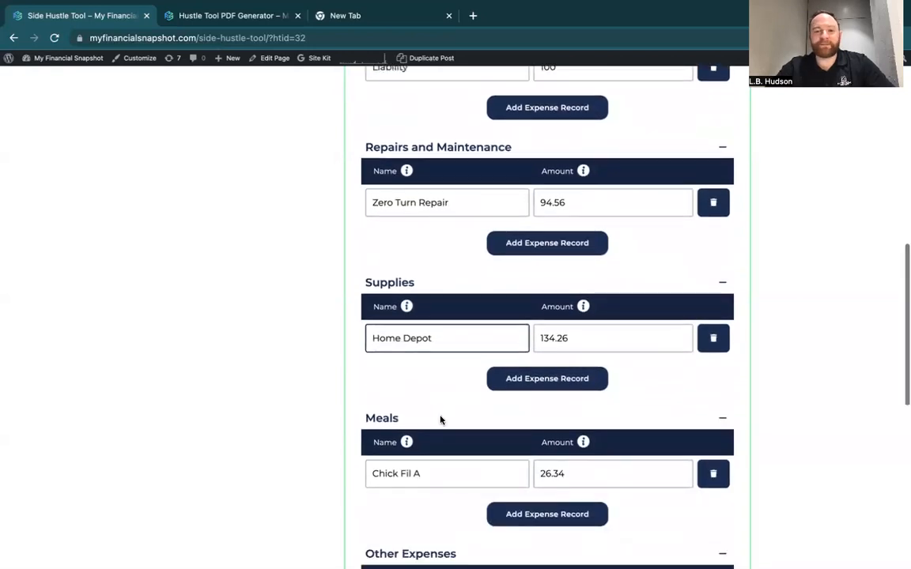
{"action": "left_click", "coordinate": [446, 399]}
{"action": "scroll", "coordinate": [445, 399], "scroll_direction": "down", "scroll_amount": 2}
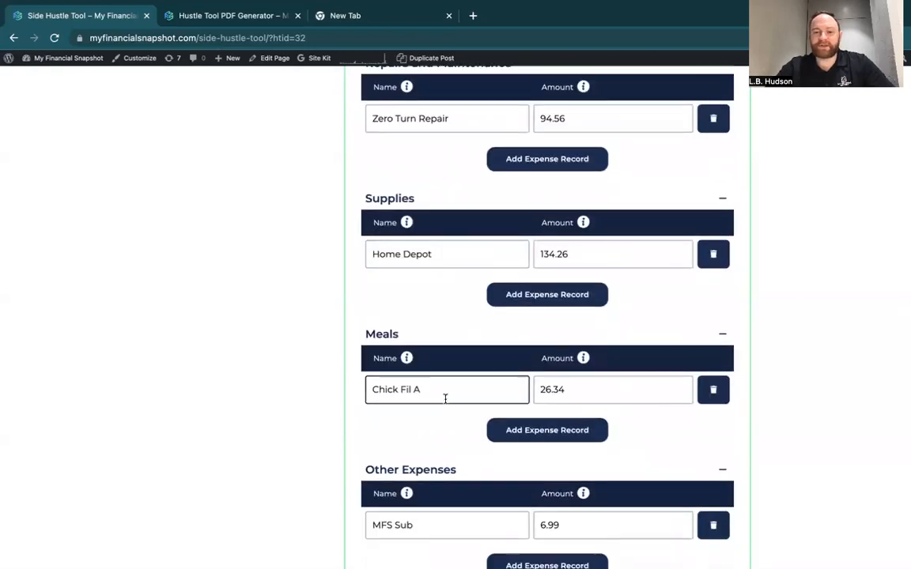
Collapse the Car and Truck, Contract Labor and Insurance (Not Health) sections of the expense list.
{"action": "scroll", "coordinate": [445, 402], "scroll_direction": "up", "scroll_amount": 10}
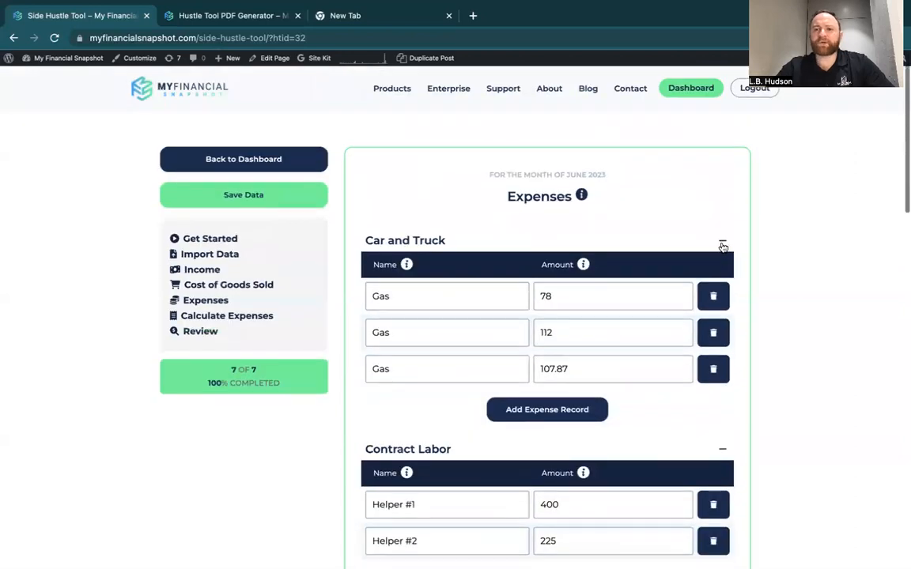
{"action": "left_click", "coordinate": [722, 242]}
{"action": "left_click", "coordinate": [723, 280]}
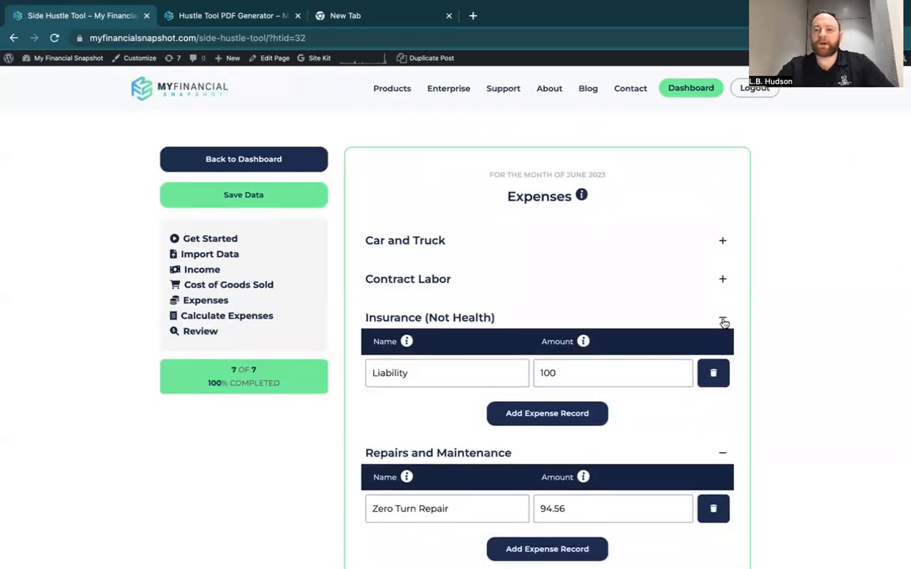
{"action": "left_click", "coordinate": [722, 318]}
Look over the remaining expense sections and continue to the report's Review page.
{"action": "scroll", "coordinate": [629, 348], "scroll_direction": "down", "scroll_amount": 9}
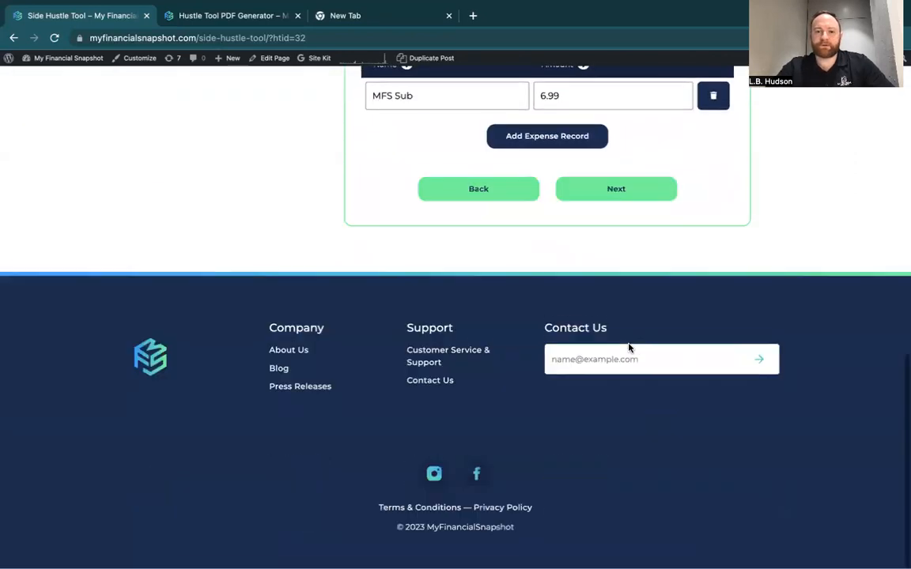
{"action": "scroll", "coordinate": [629, 348], "scroll_direction": "up", "scroll_amount": 4}
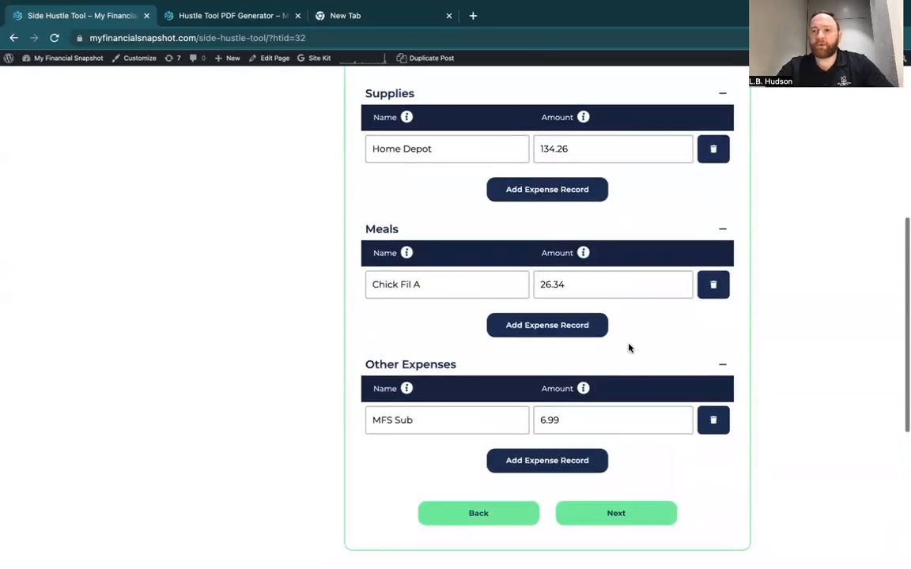
{"action": "scroll", "coordinate": [629, 348], "scroll_direction": "down", "scroll_amount": 1}
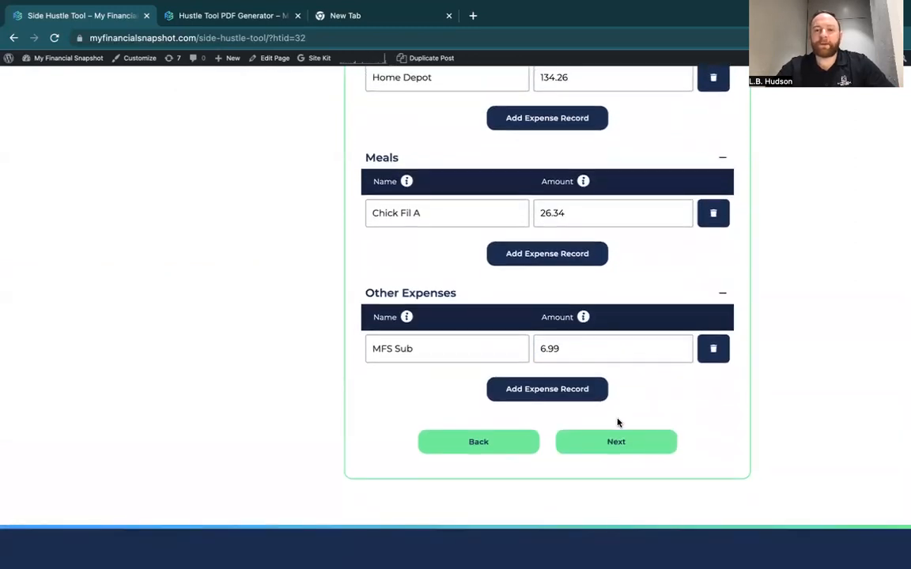
{"action": "left_click", "coordinate": [612, 443]}
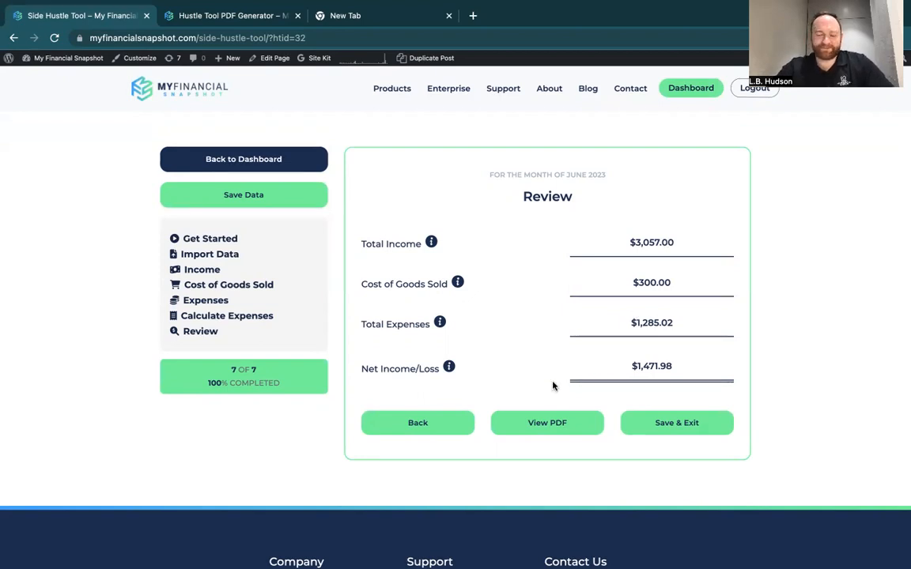
Open the PDF version of the June 2023 report and look over the whole income statement.
{"action": "left_click", "coordinate": [534, 424]}
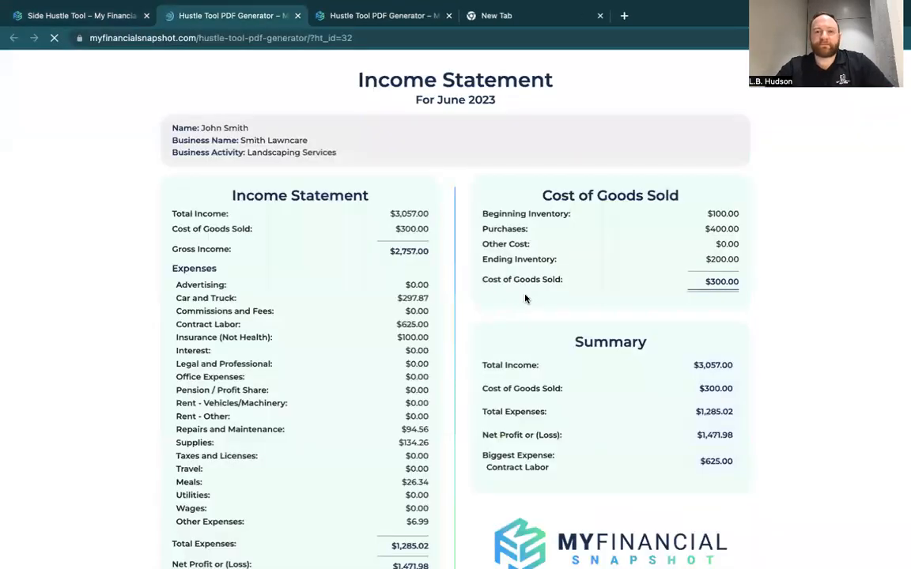
{"action": "scroll", "coordinate": [428, 214], "scroll_direction": "down", "scroll_amount": 1}
{"action": "scroll", "coordinate": [428, 214], "scroll_direction": "up", "scroll_amount": 1}
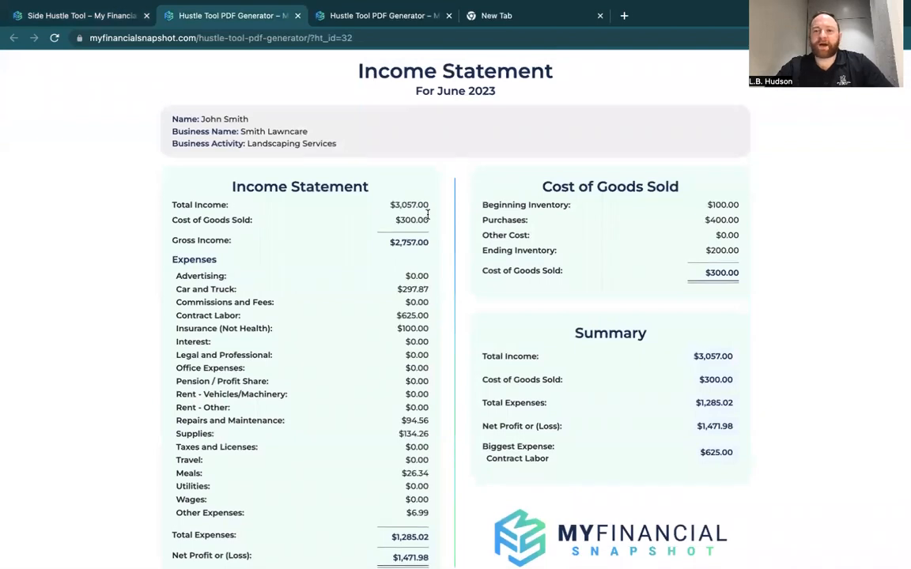
{"action": "scroll", "coordinate": [271, 229], "scroll_direction": "down", "scroll_amount": 1}
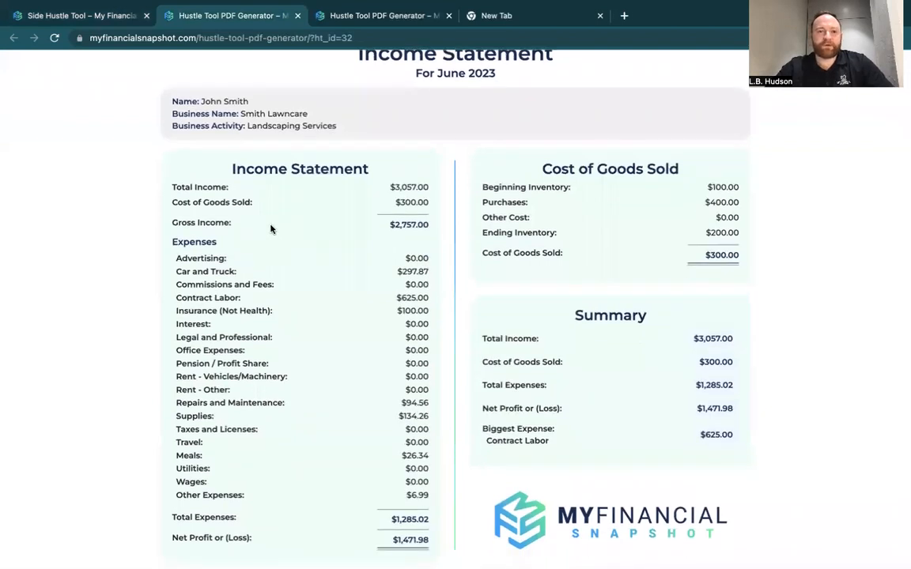
{"action": "scroll", "coordinate": [265, 198], "scroll_direction": "up", "scroll_amount": 1}
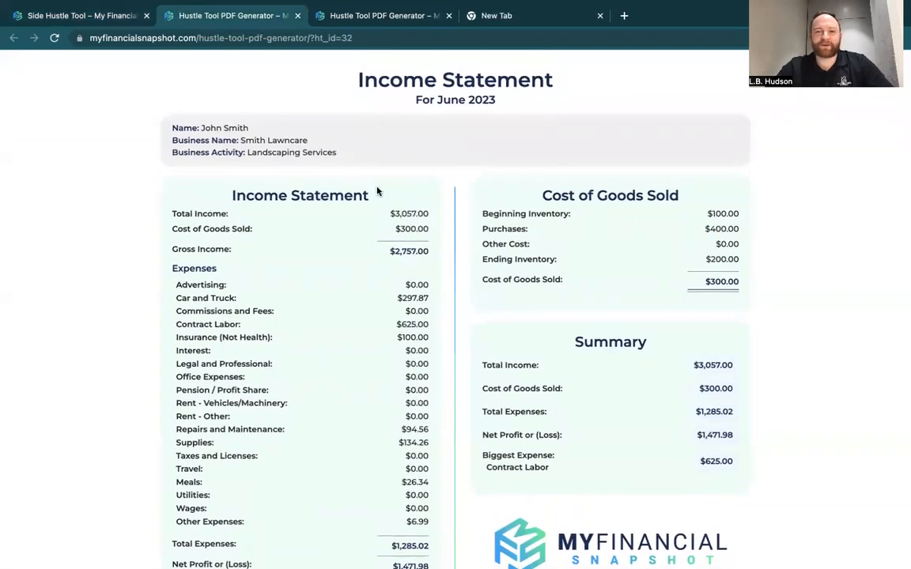
{"action": "scroll", "coordinate": [363, 178], "scroll_direction": "down", "scroll_amount": 1}
{"action": "scroll", "coordinate": [385, 165], "scroll_direction": "down", "scroll_amount": 1}
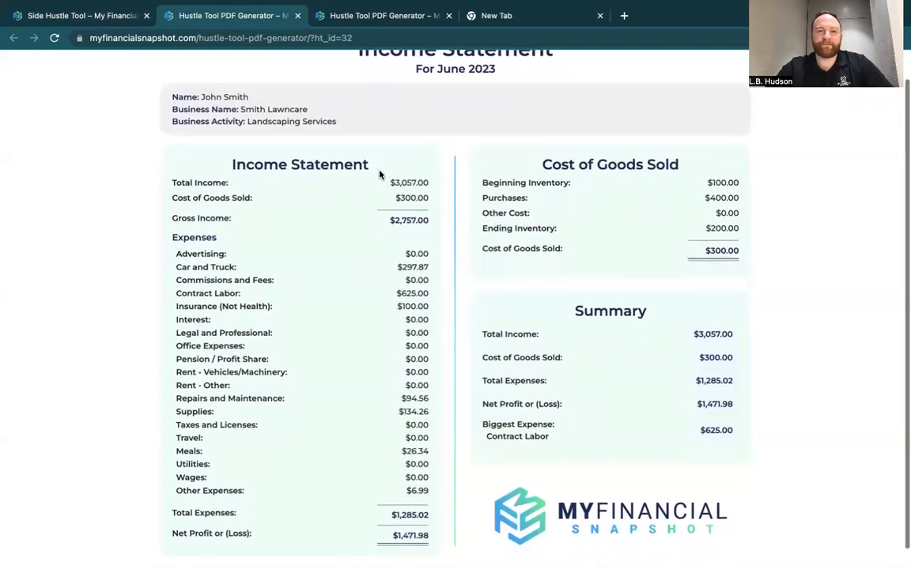
Highlight the total income amount in the income statement, and examine the gross income and Cost of Goods Sold figures.
{"action": "left_click_drag", "start_coordinate": [430, 178], "coordinate": [391, 177]}
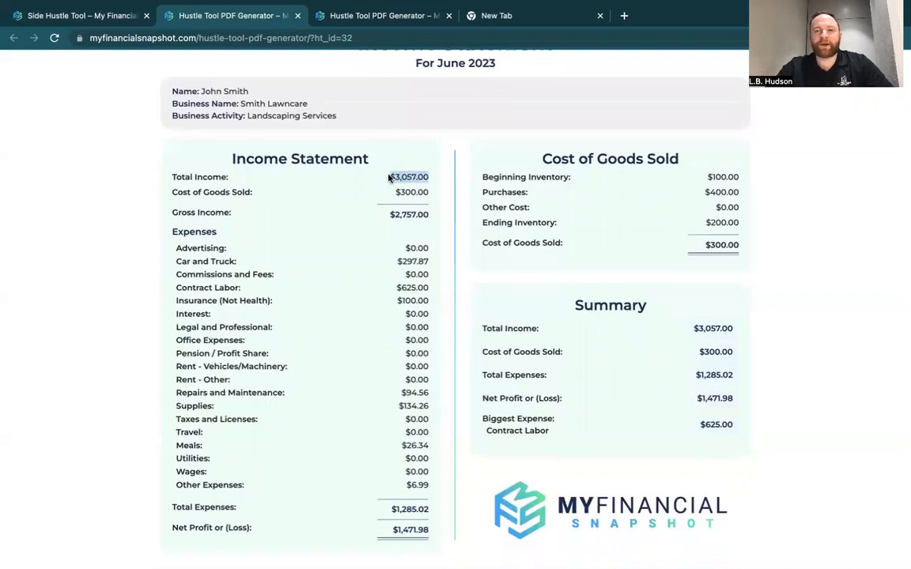
{"action": "left_click", "coordinate": [423, 204]}
{"action": "scroll", "coordinate": [384, 201], "scroll_direction": "down", "scroll_amount": 1}
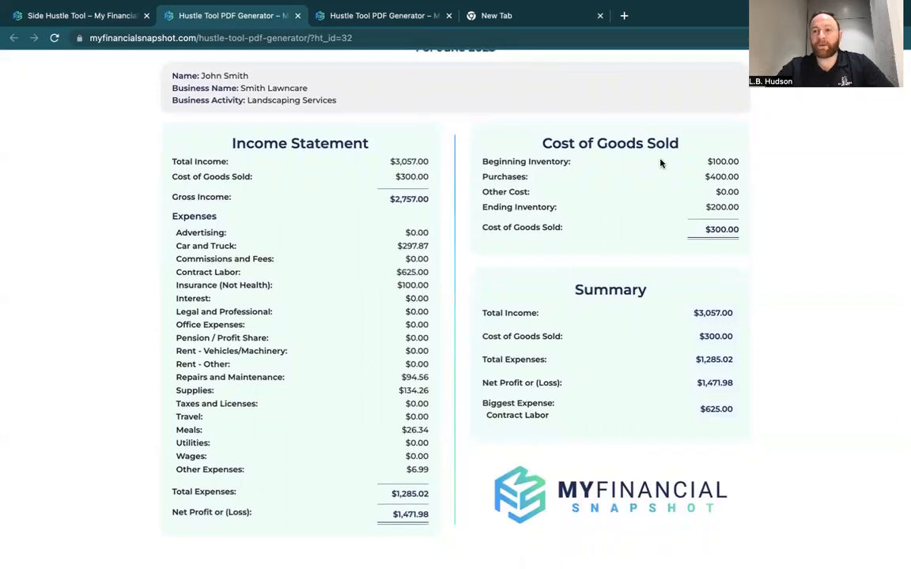
{"action": "scroll", "coordinate": [656, 170], "scroll_direction": "up", "scroll_amount": 1}
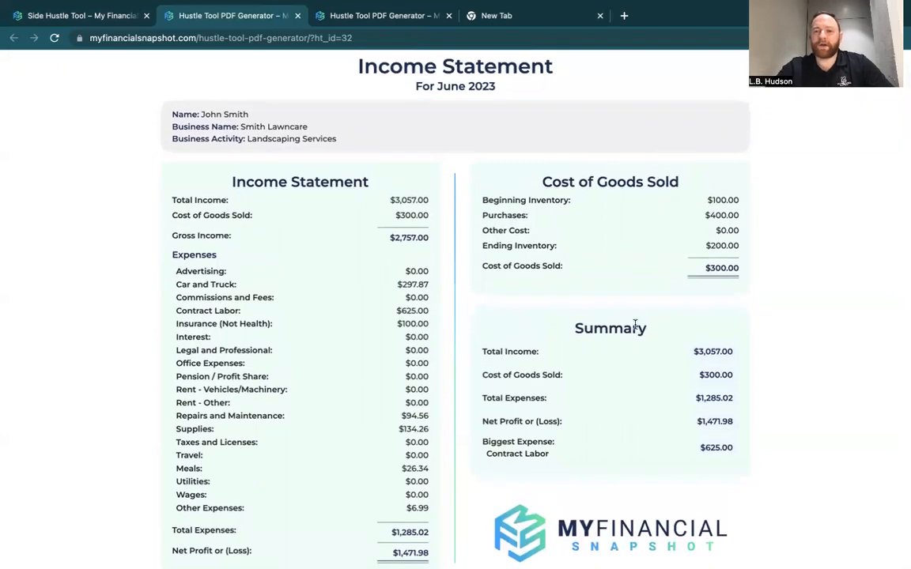
Highlight the Summary heading, examine the summary figures, and clear the highlight.
{"action": "left_click_drag", "start_coordinate": [648, 332], "coordinate": [562, 335]}
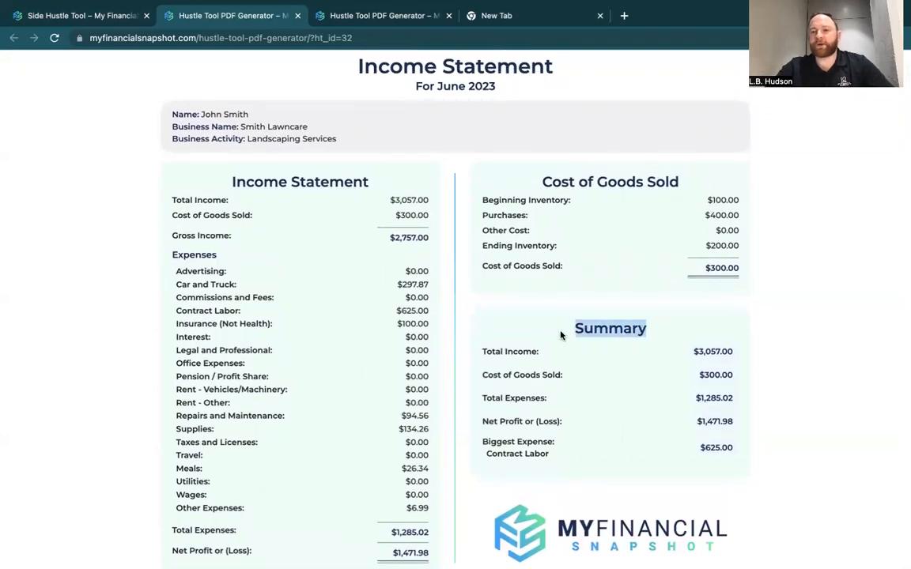
{"action": "scroll", "coordinate": [560, 336], "scroll_direction": "down", "scroll_amount": 1}
{"action": "scroll", "coordinate": [504, 297], "scroll_direction": "up", "scroll_amount": 1}
{"action": "left_click", "coordinate": [521, 283]}
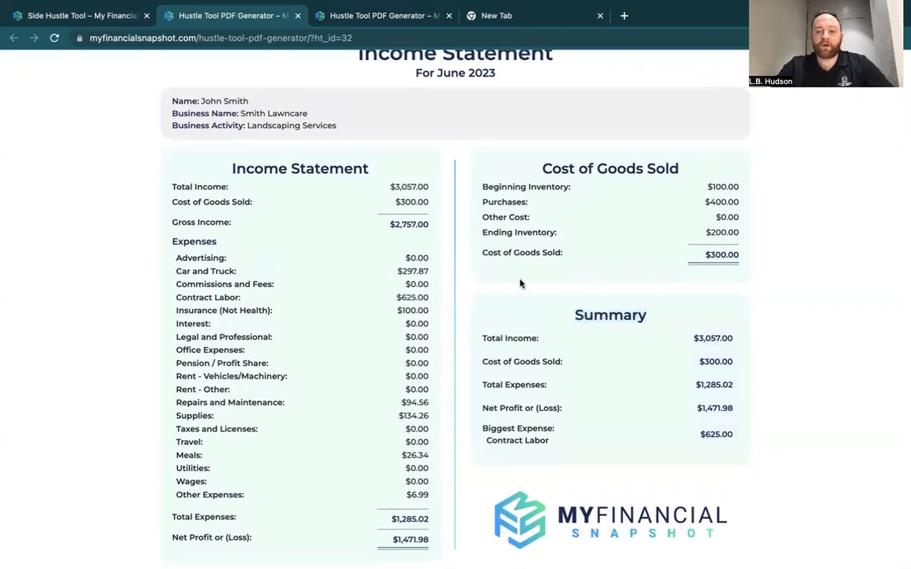
Preview the income statement in the print dialog, close it without saving, and look over the statement again.
{"action": "key", "text": "ctrl+p"}
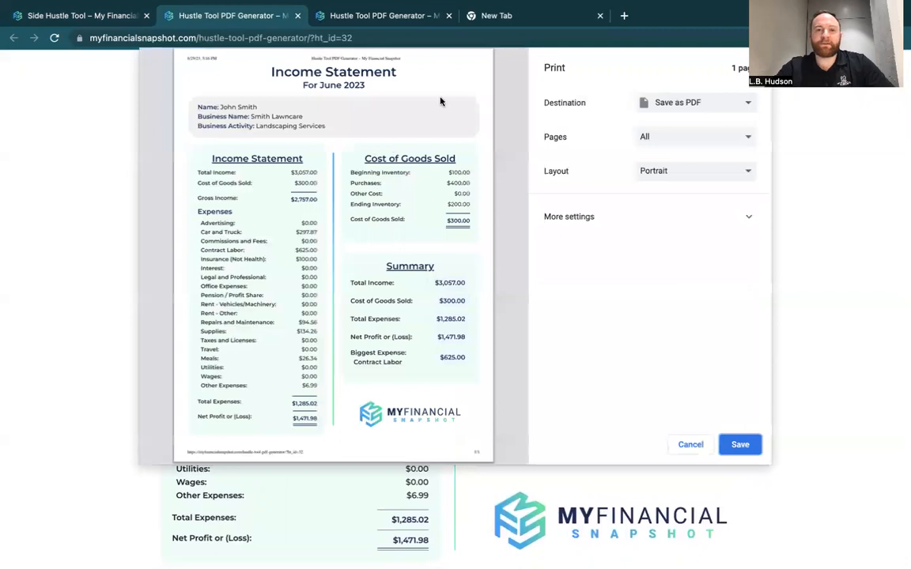
{"action": "left_click", "coordinate": [691, 446]}
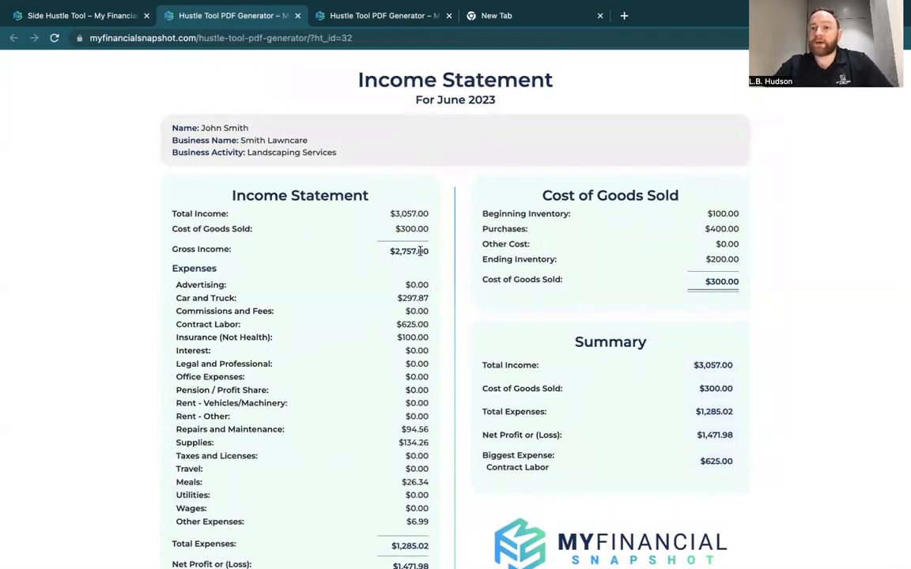
{"action": "scroll", "coordinate": [420, 251], "scroll_direction": "down", "scroll_amount": 1}
{"action": "scroll", "coordinate": [420, 250], "scroll_direction": "up", "scroll_amount": 1}
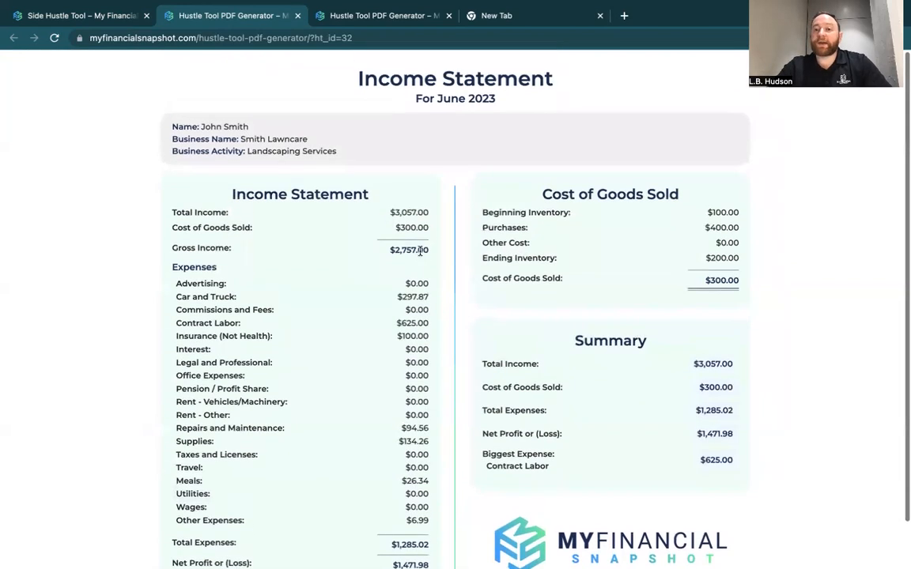
{"action": "scroll", "coordinate": [352, 211], "scroll_direction": "down", "scroll_amount": 1}
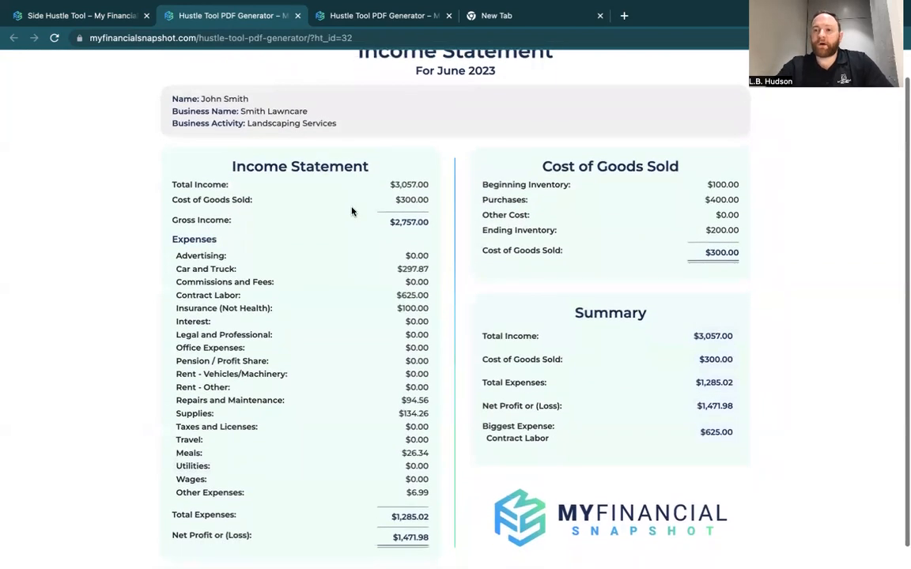